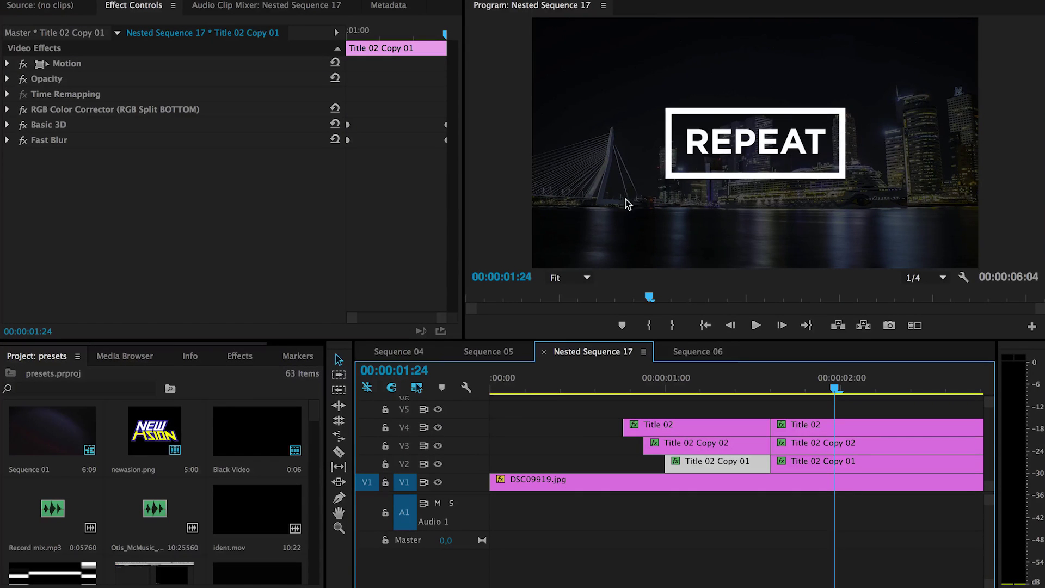
Set the Program monitor playback resolution to Full and play the title reveal from just before it
left_click(560, 388)
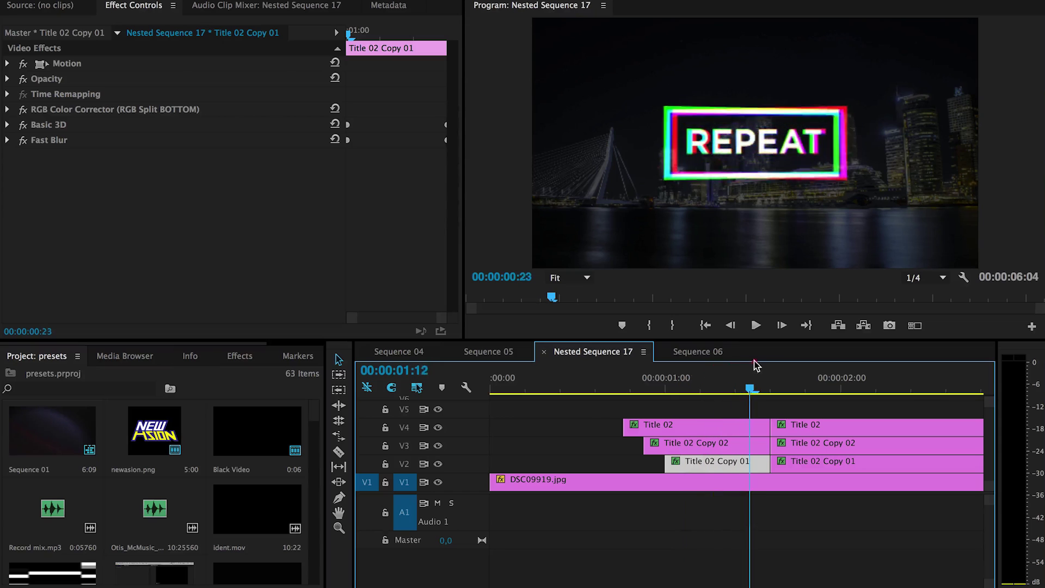
left_click(816, 352)
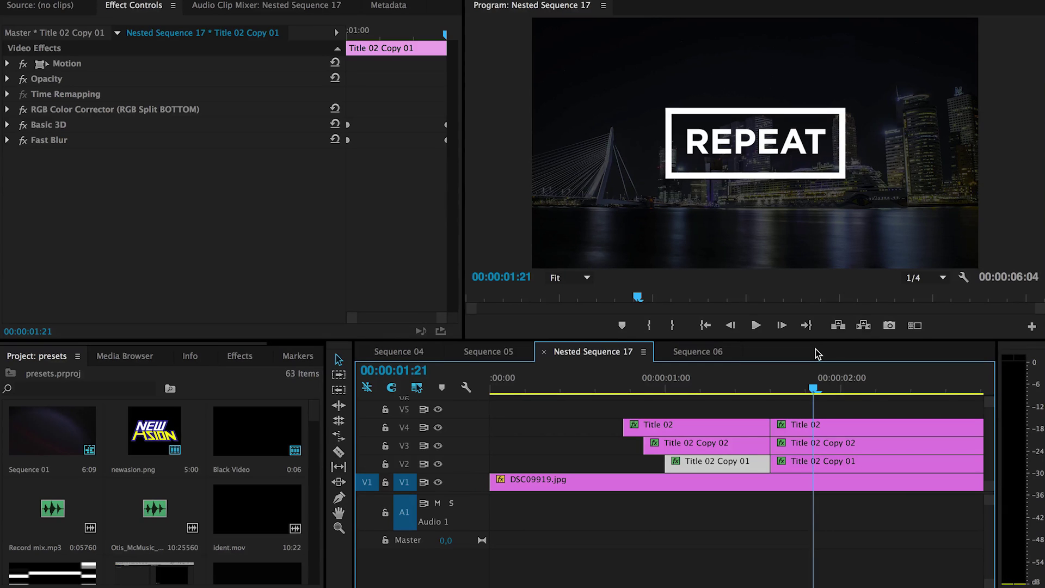
left_click(914, 278)
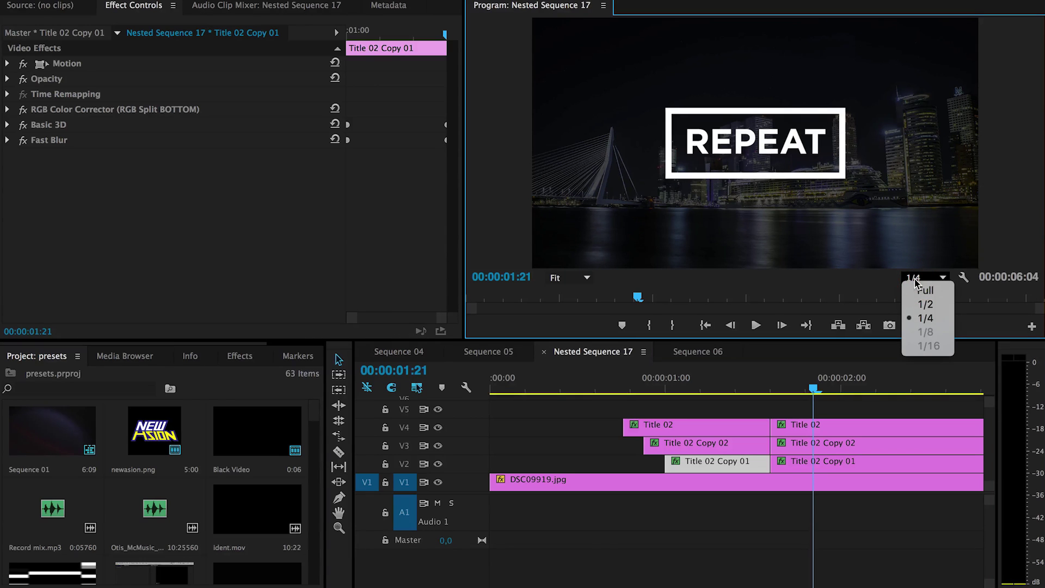
left_click(925, 290)
left_click(574, 390)
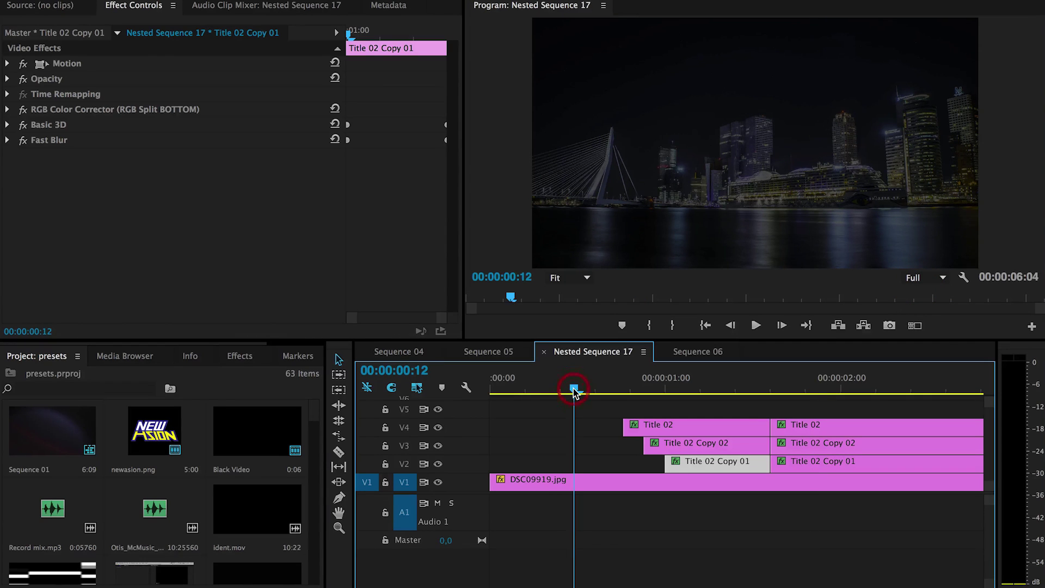
key("space")
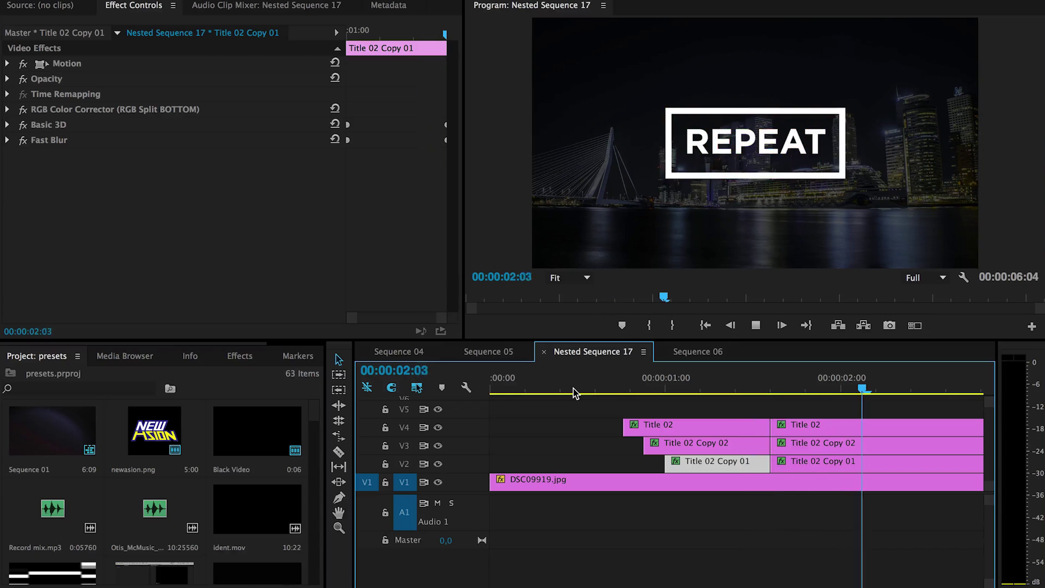
key("space")
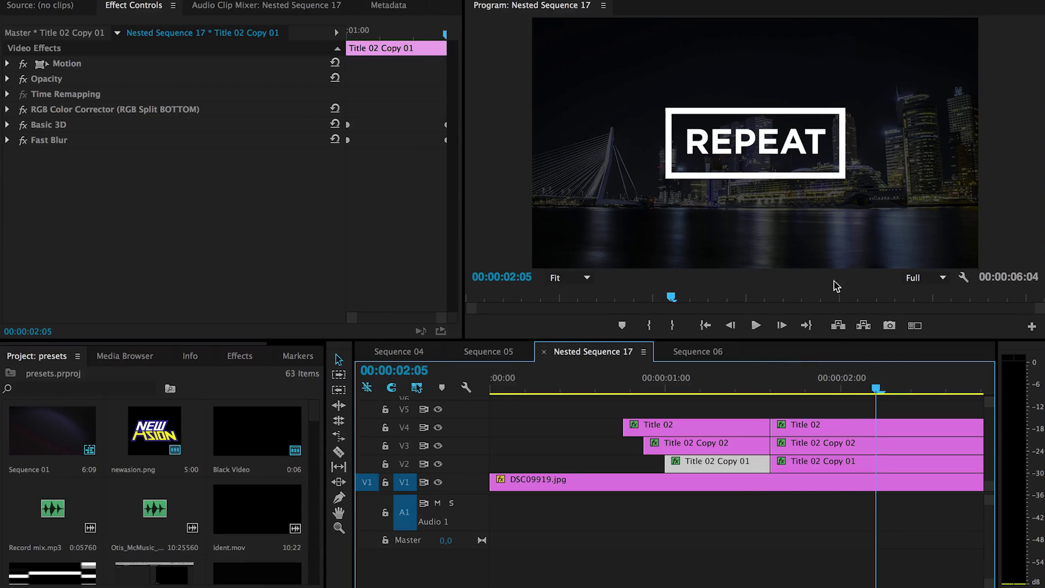
Try 1/2 playback resolution and scrub to the glitched REPEAT frame
left_click(916, 277)
left_click(921, 303)
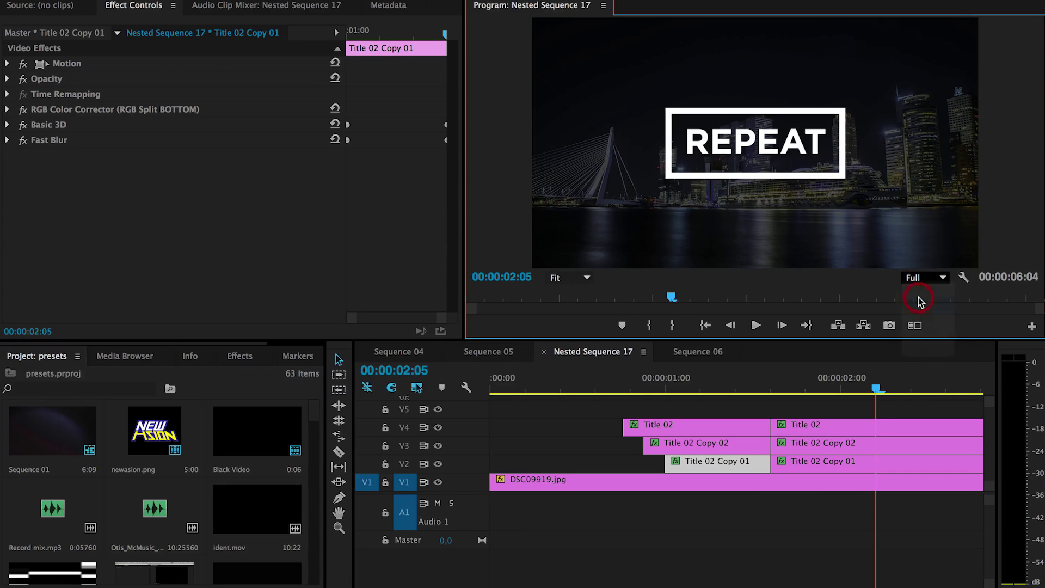
left_click_drag(573, 385, 785, 385)
left_click(695, 383)
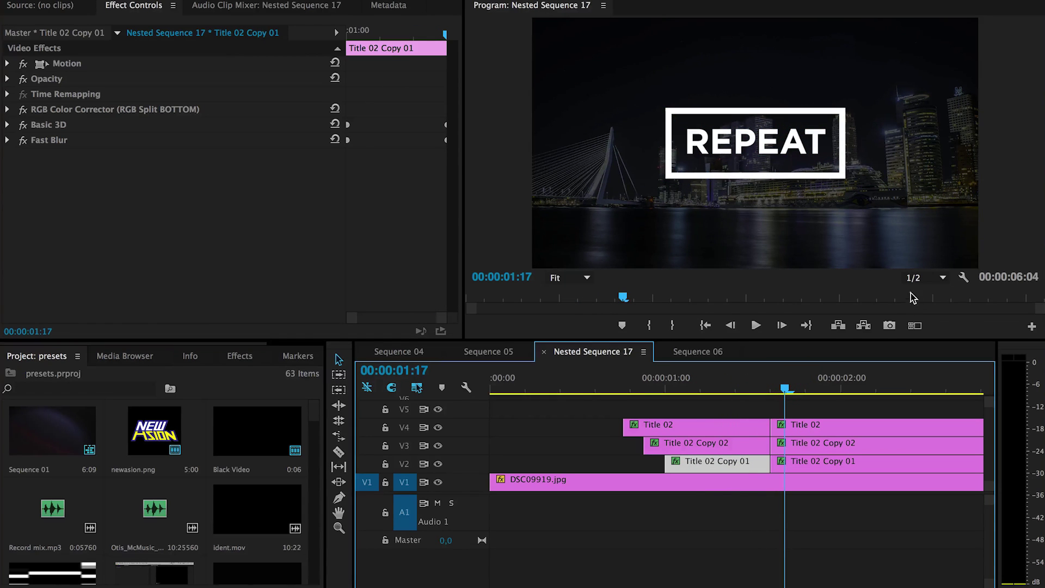
Restore Full resolution, then scrub and replay from the start until the REPEAT title appears
left_click(923, 278)
left_click(919, 278)
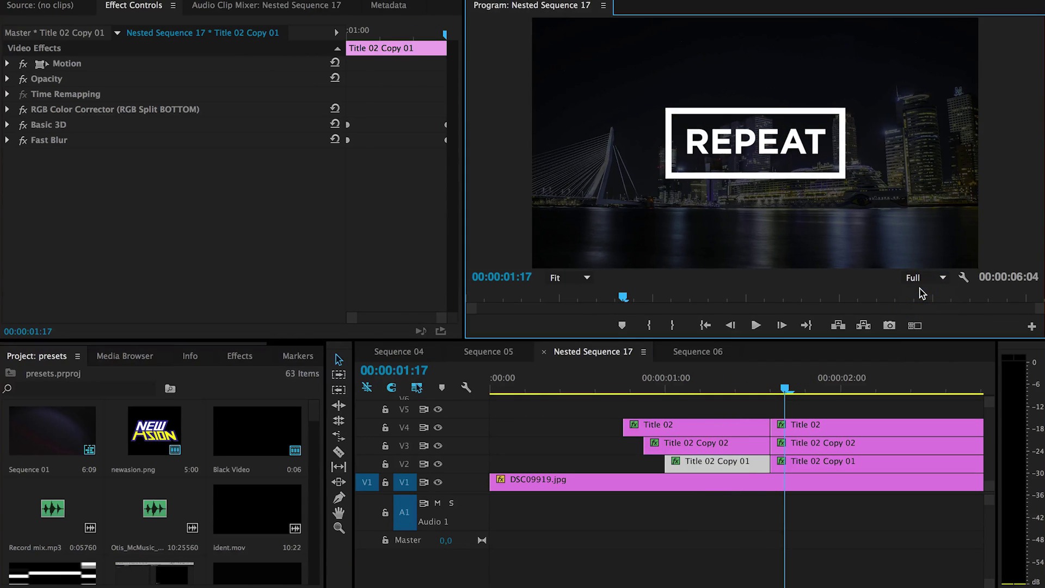
left_click_drag(627, 384, 693, 385)
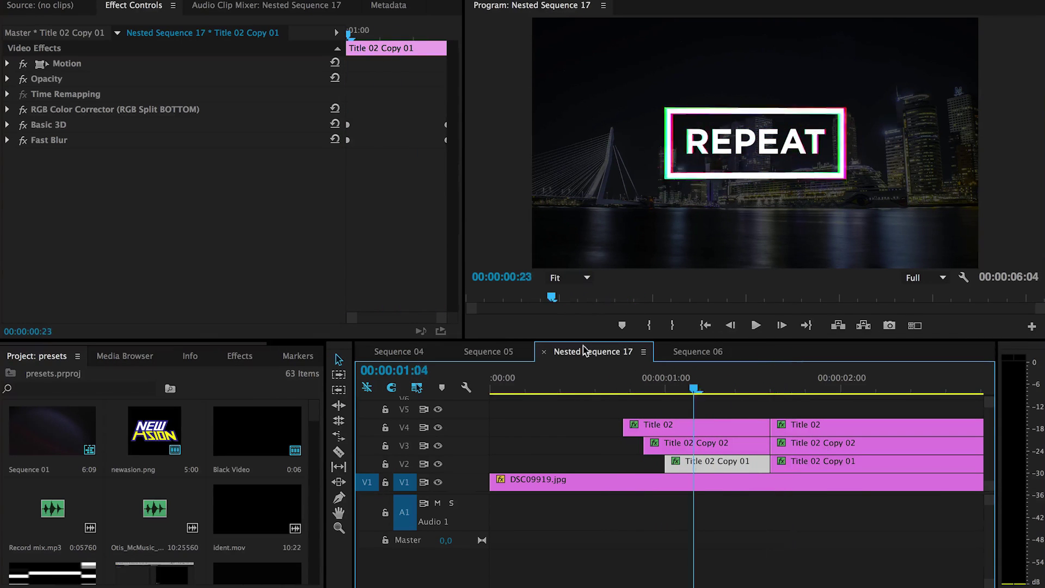
key("Home")
key("space")
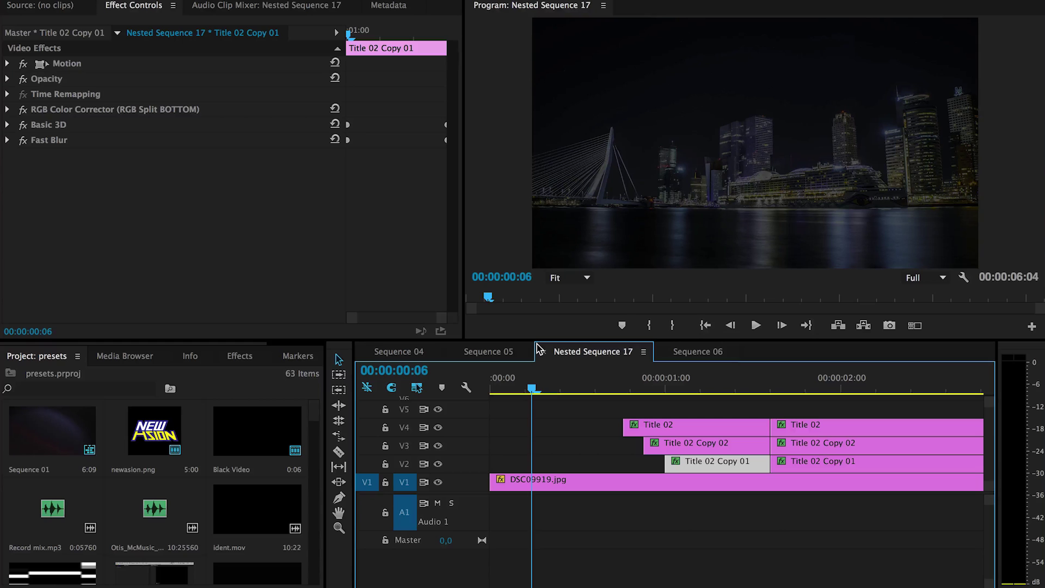
left_click_drag(588, 387, 786, 373)
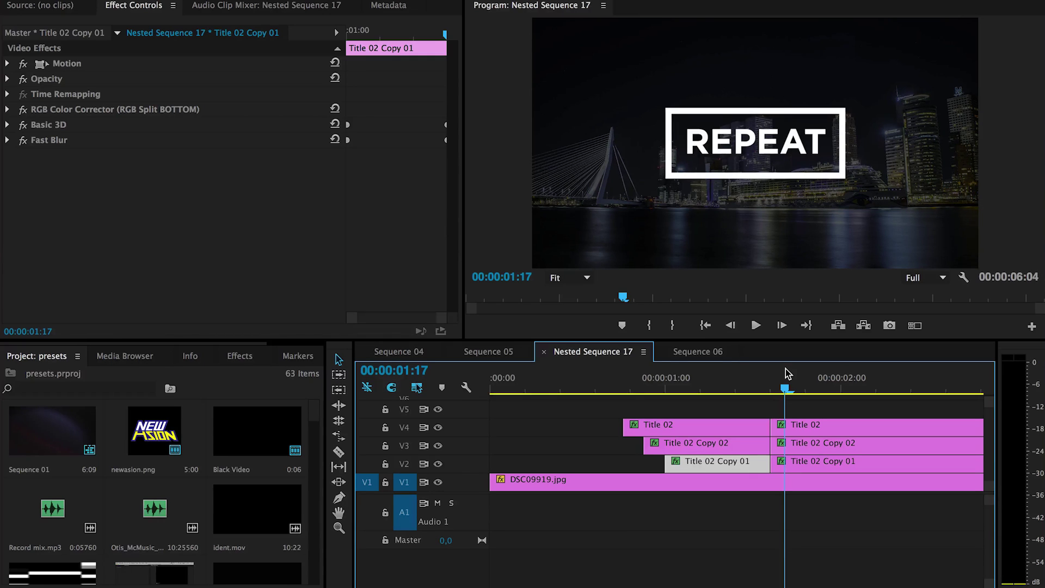
Show the Effects panel's Presets folder, check its Import Presets menu, and scroll to CD_Title_3D > 3D_RGB_Rotate_in
left_click(238, 357)
scroll(195, 411, "up", 3)
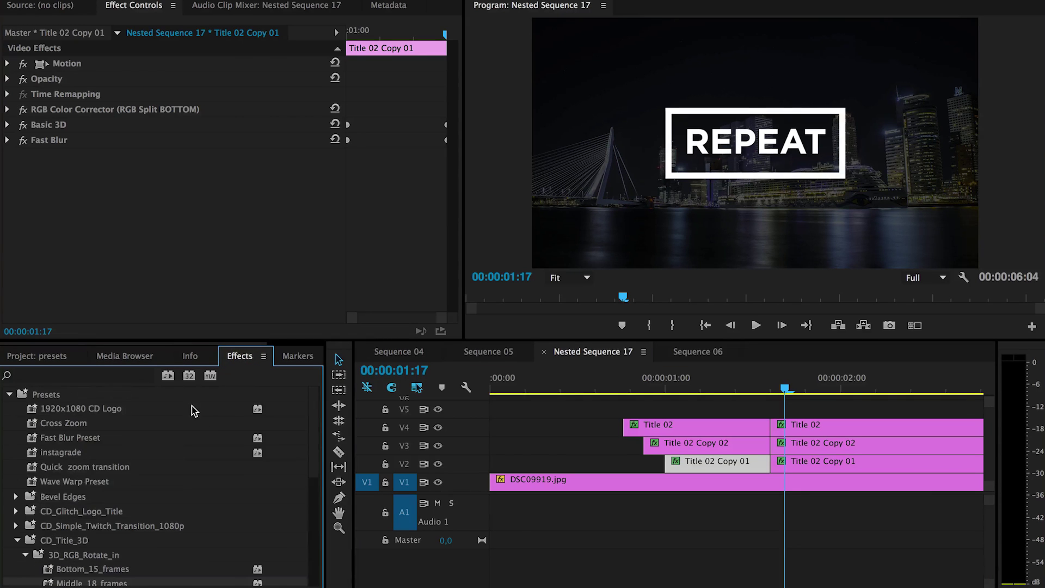
left_click(22, 394)
right_click(44, 404)
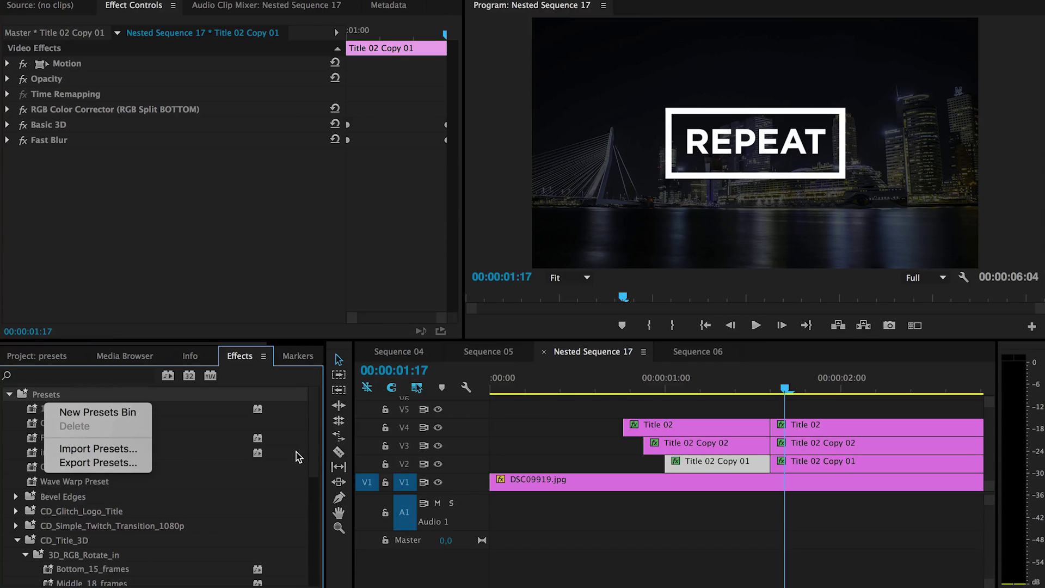
left_click(312, 449)
scroll(315, 450, "down", 5)
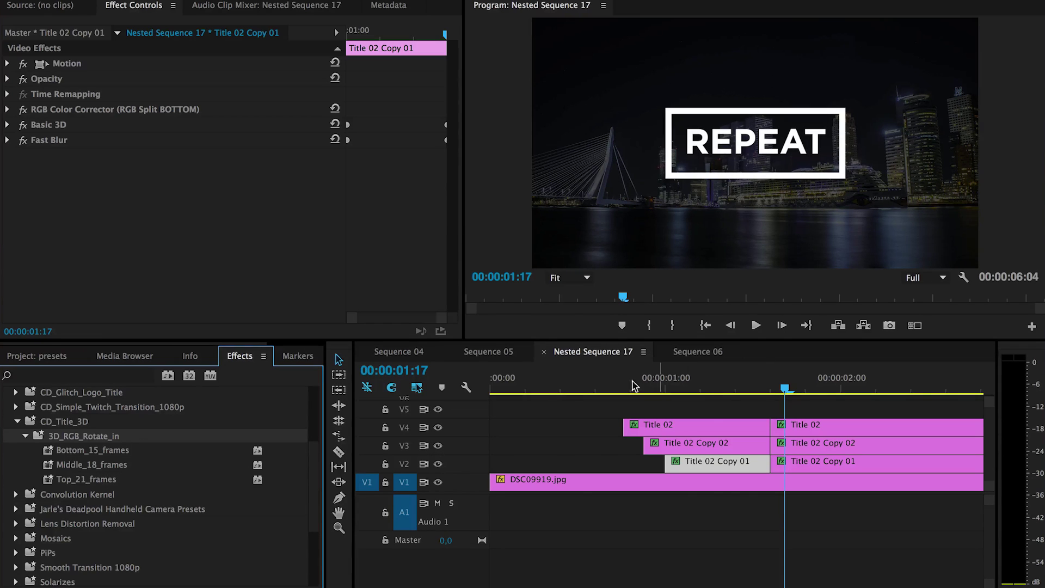
left_click_drag(633, 382, 772, 387)
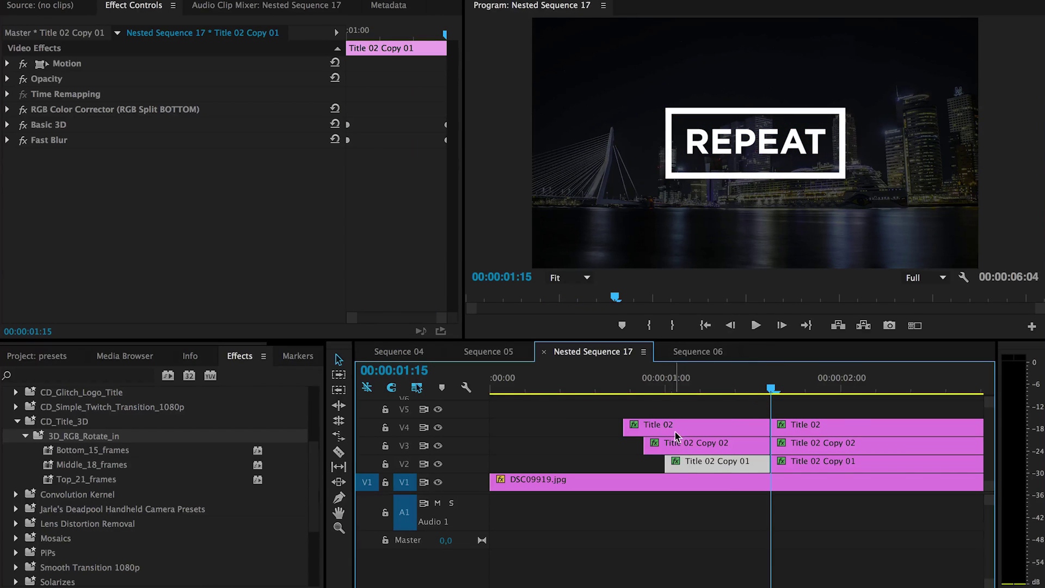
In Sequence 06, place Title 02 Copy 04, 07 and 02 on V2, V3 and a new V4
left_click(695, 352)
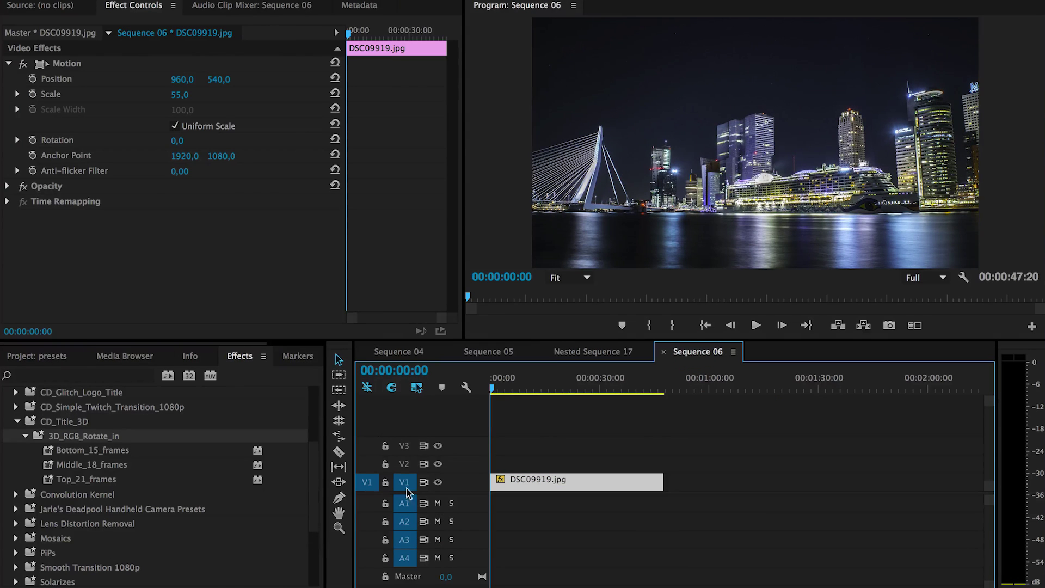
left_click(38, 357)
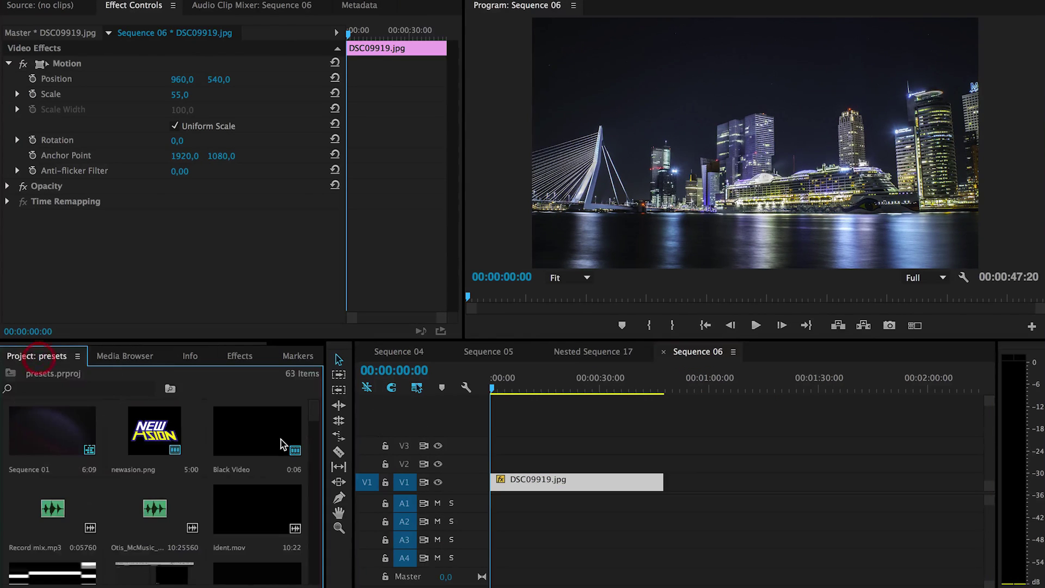
scroll(205, 444, "down", 3)
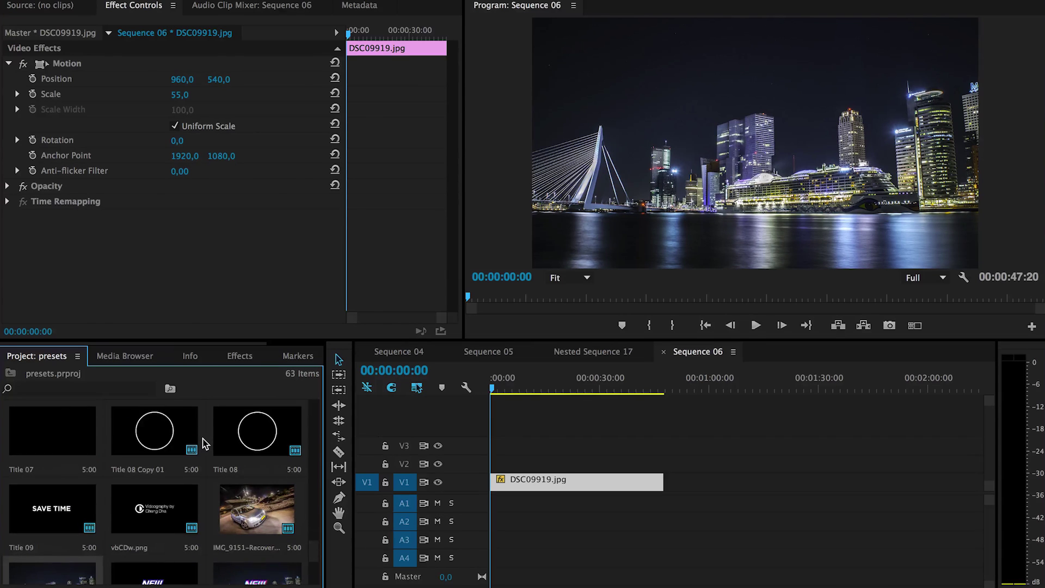
scroll(205, 444, "down", 3)
scroll(205, 443, "up", 6)
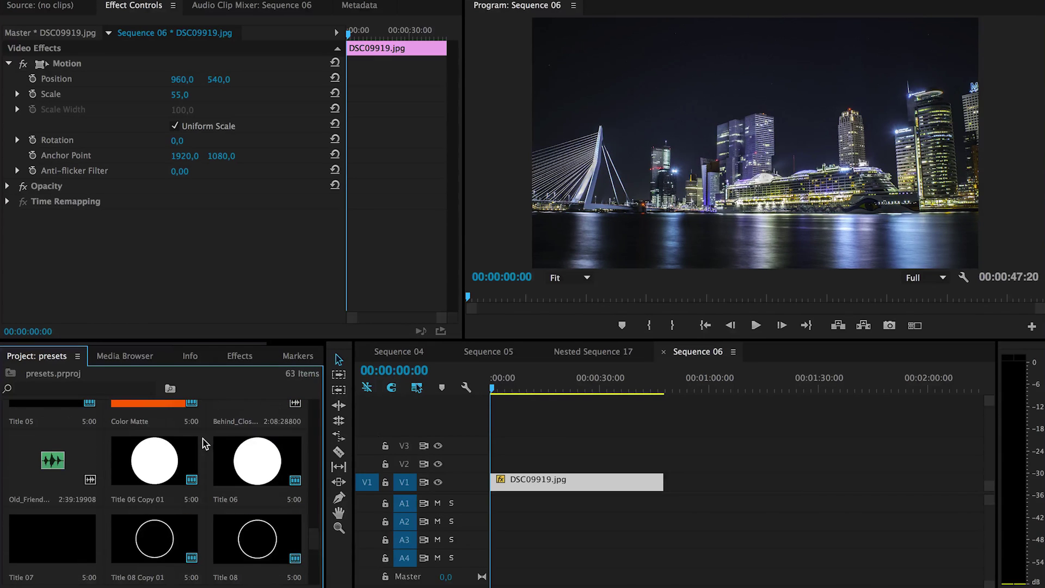
scroll(205, 444, "down", 6)
scroll(204, 444, "up", 5)
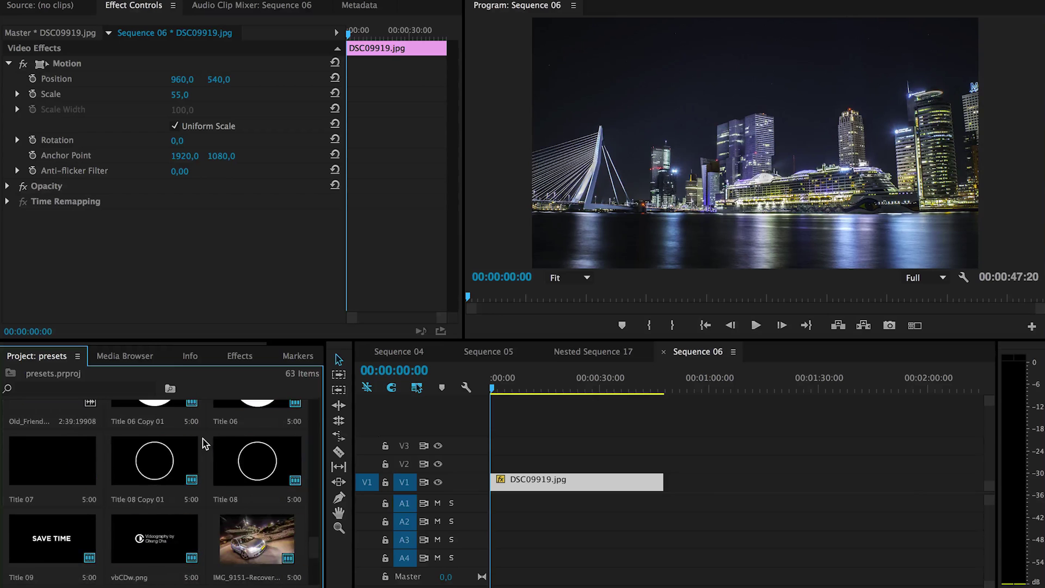
scroll(205, 443, "down", 2)
scroll(205, 444, "down", 2)
scroll(204, 444, "up", 15)
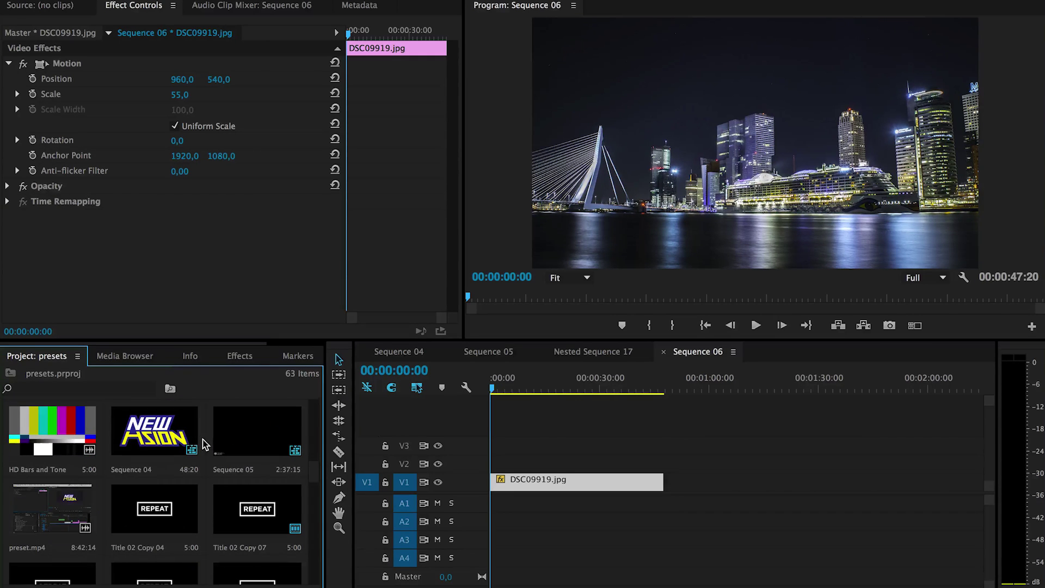
left_click_drag(151, 506, 491, 464)
left_click(236, 511)
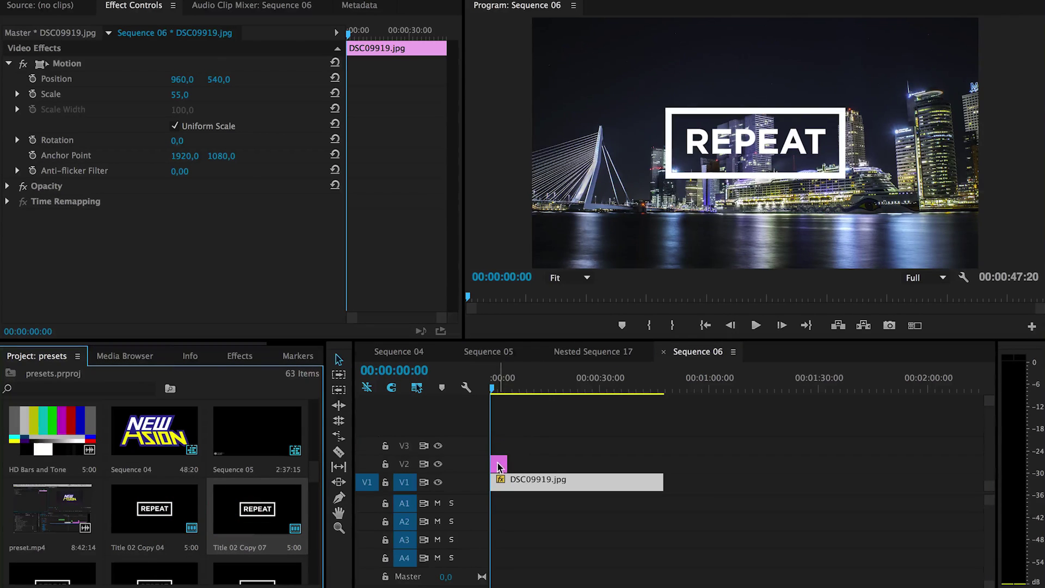
left_click_drag(280, 515, 476, 442)
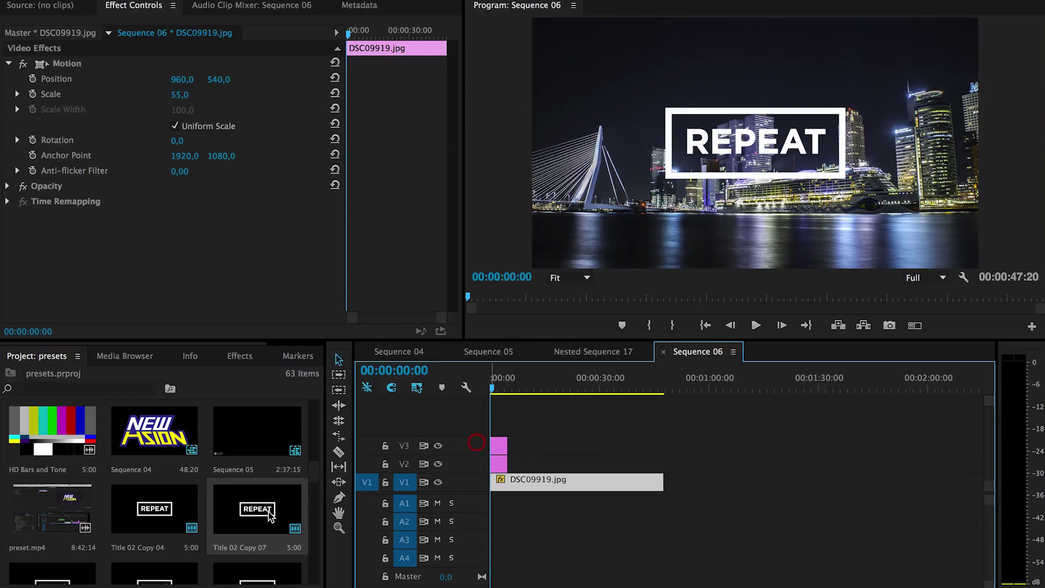
left_click_drag(85, 577, 663, 445)
Extend each title clip's end to match the end of DSC09919.jpg
left_click(516, 426)
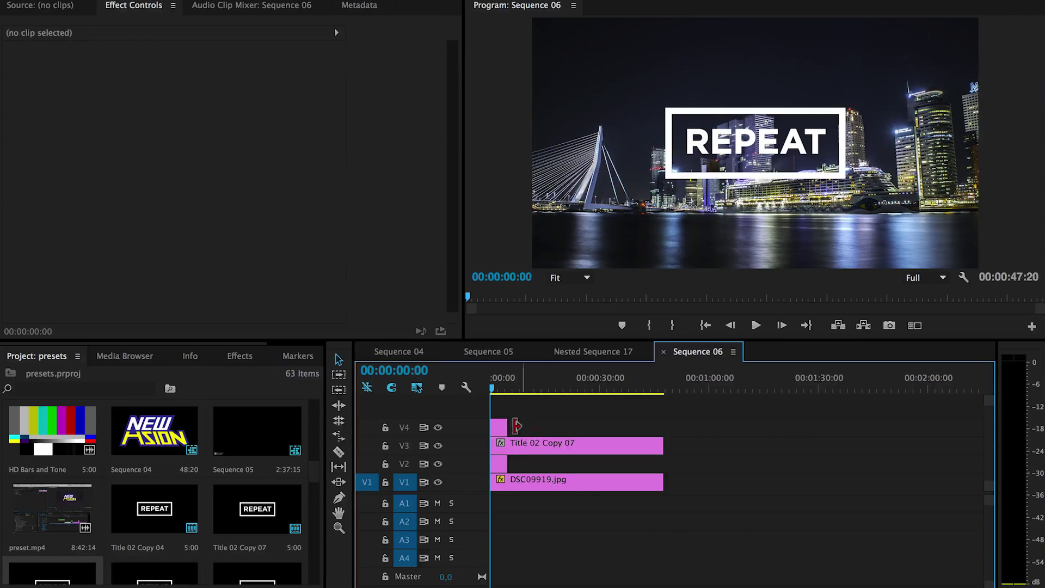
left_click_drag(514, 426, 663, 427)
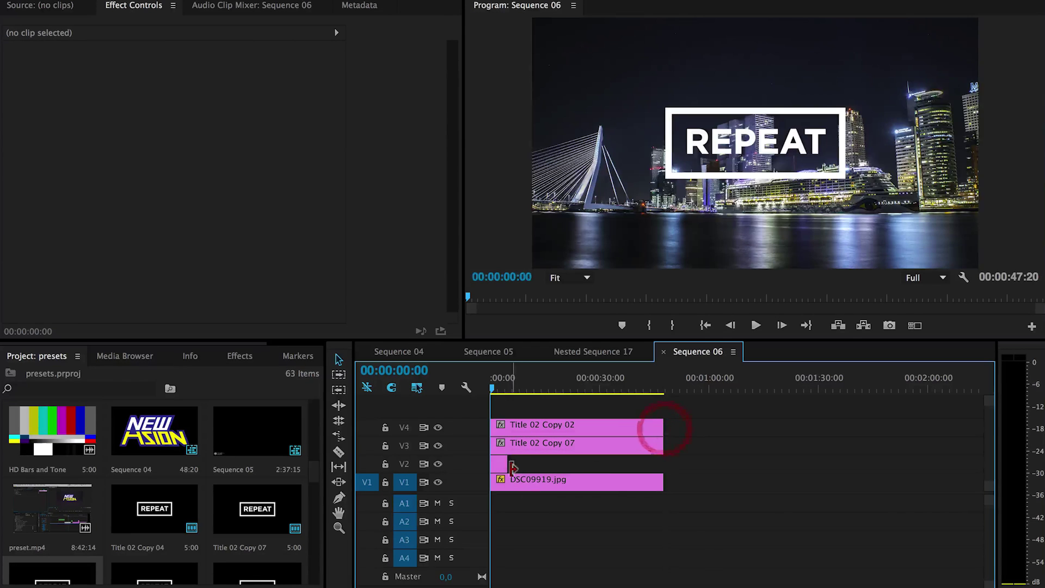
left_click_drag(512, 467, 663, 463)
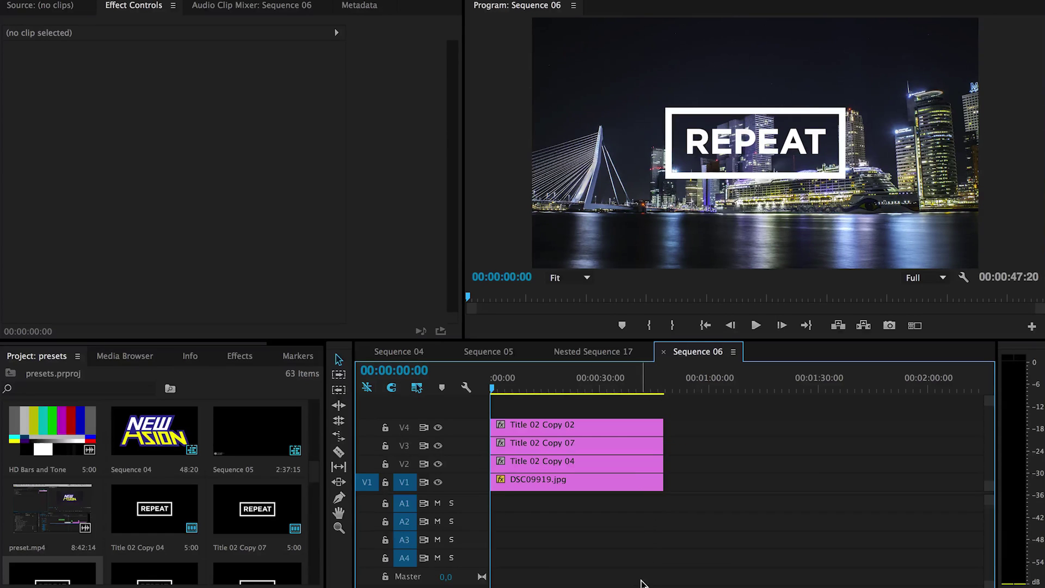
key("=")
key("=")
key("=")
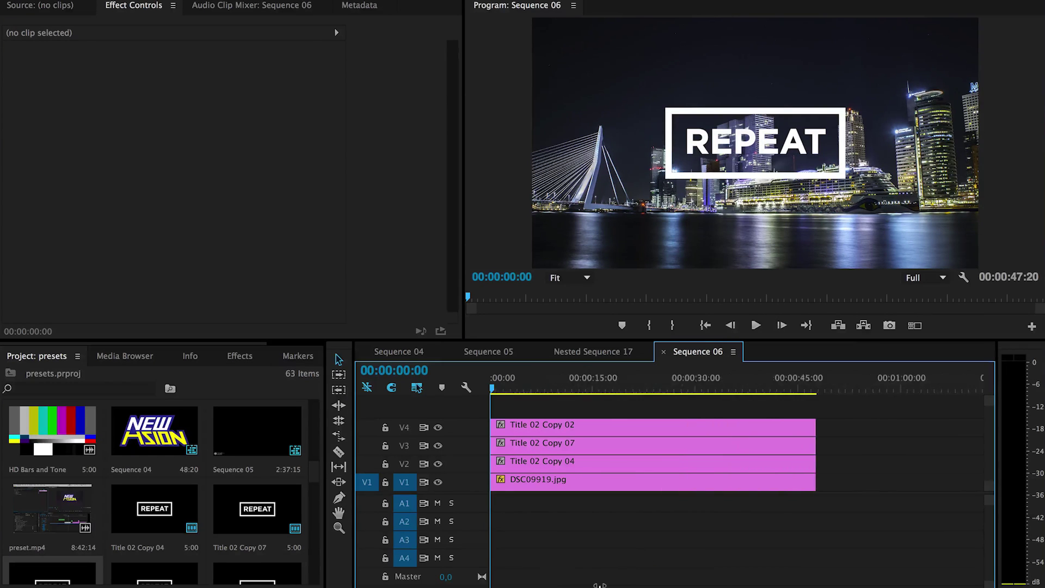
Set the DSC09919.jpg clip's opacity to 50% in Effect Controls
left_click(586, 481)
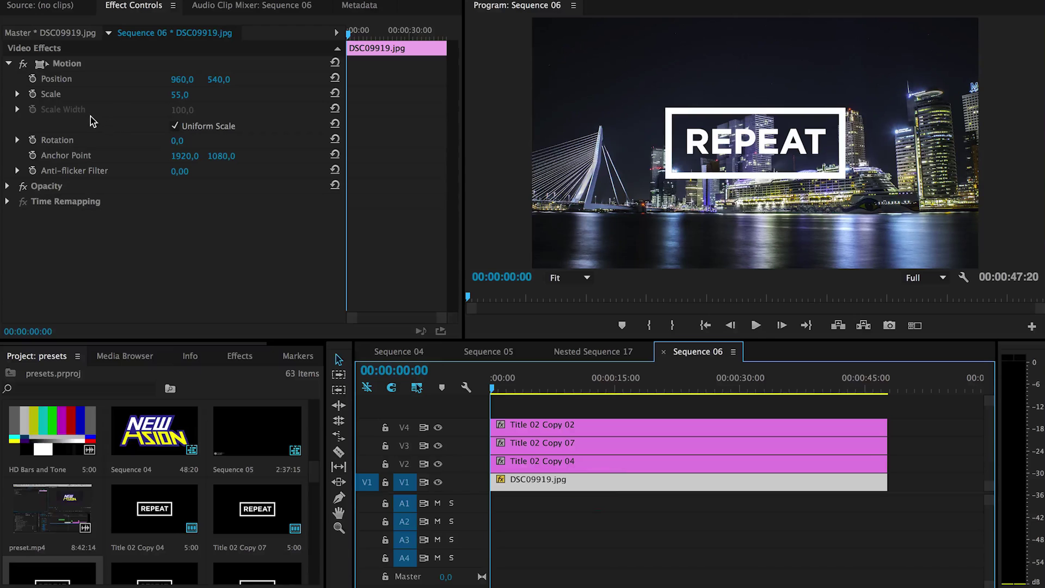
left_click(7, 186)
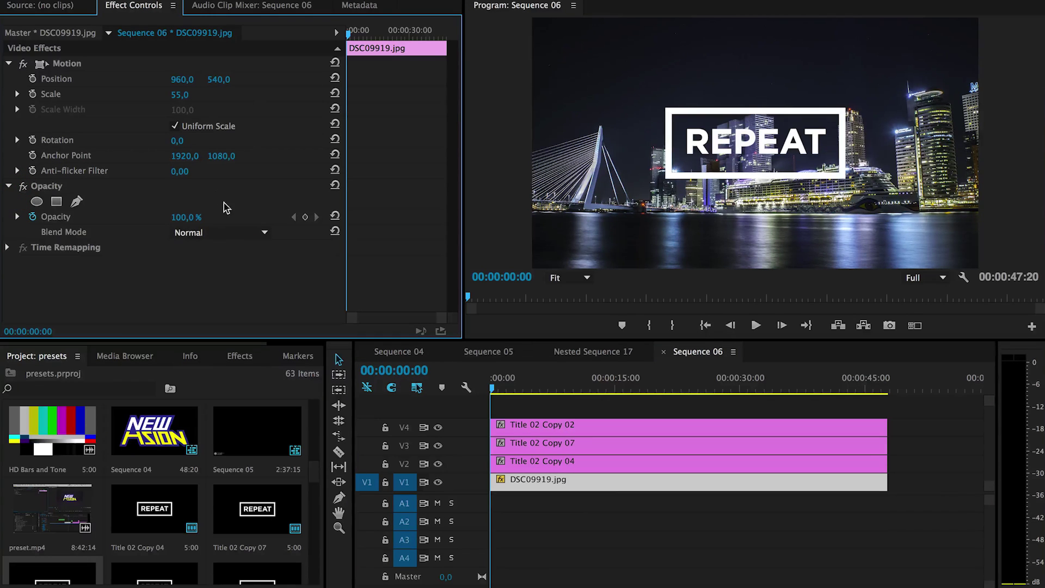
left_click(186, 217)
type("52")
key("Return")
key("Down")
key("Down")
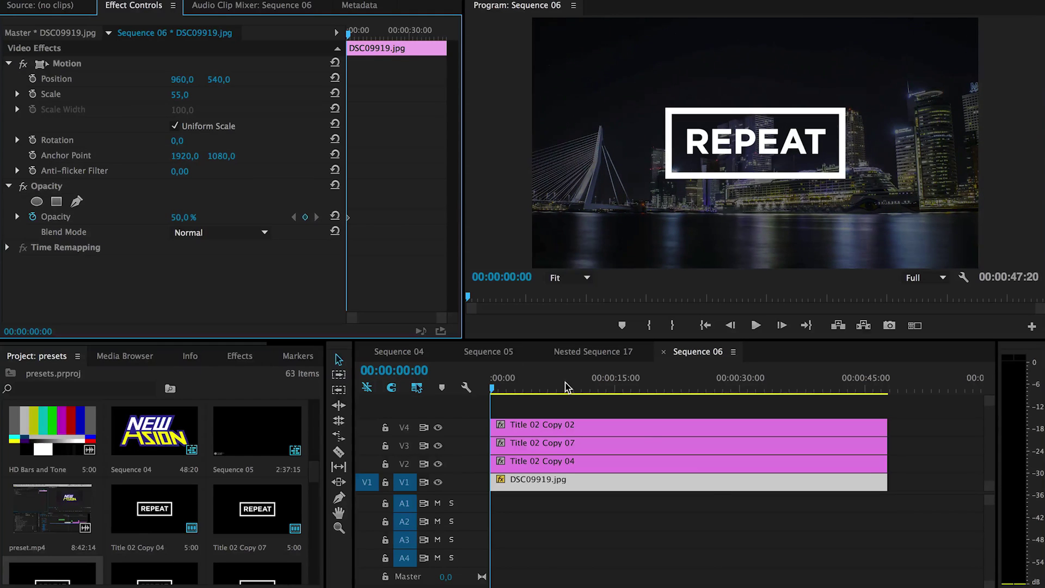
Move the timeline playhead ten frames into the sequence
left_click(714, 491)
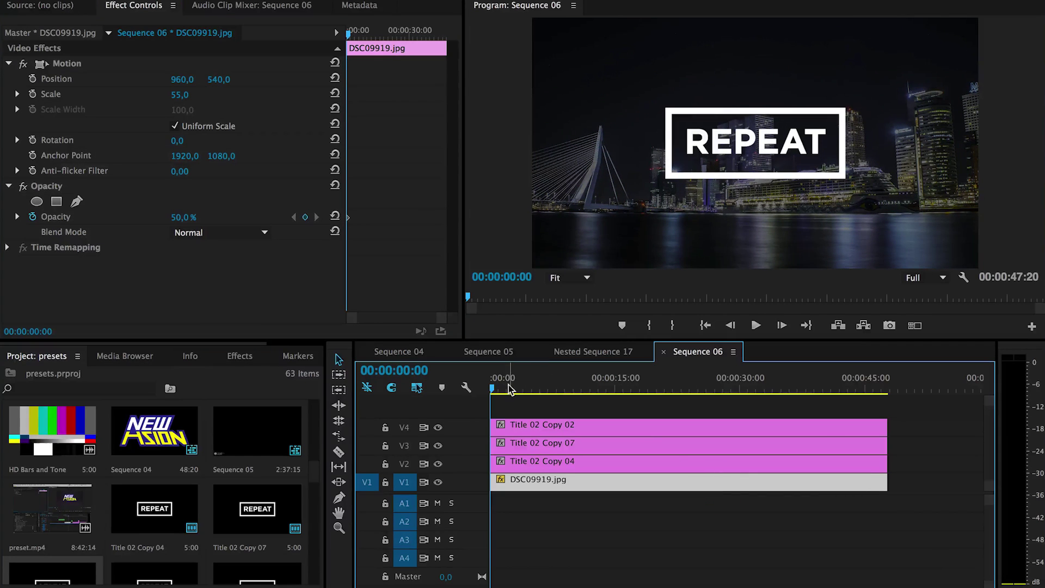
key("shift")
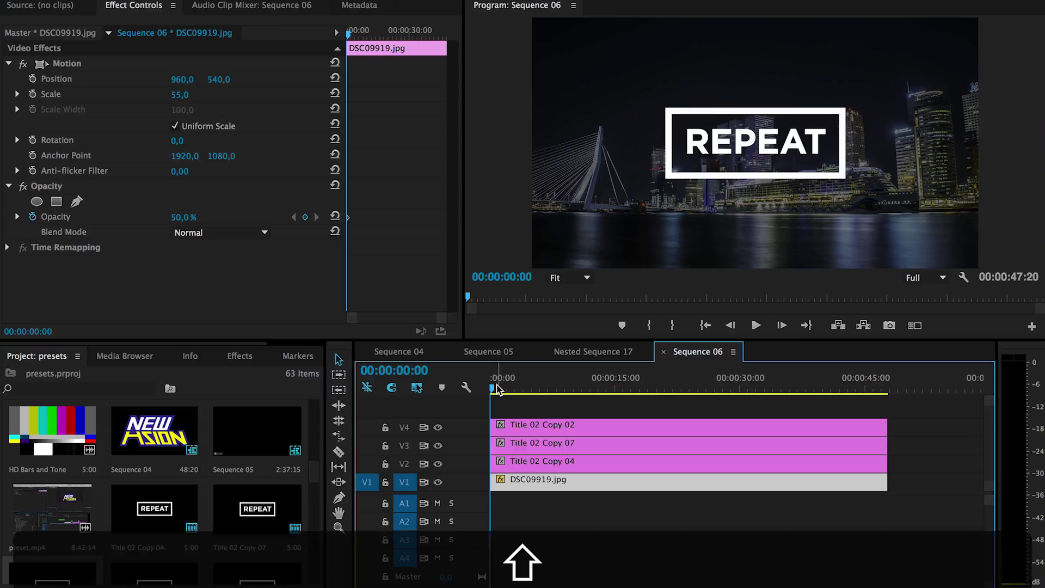
key("shift+Right")
key("shift+Right")
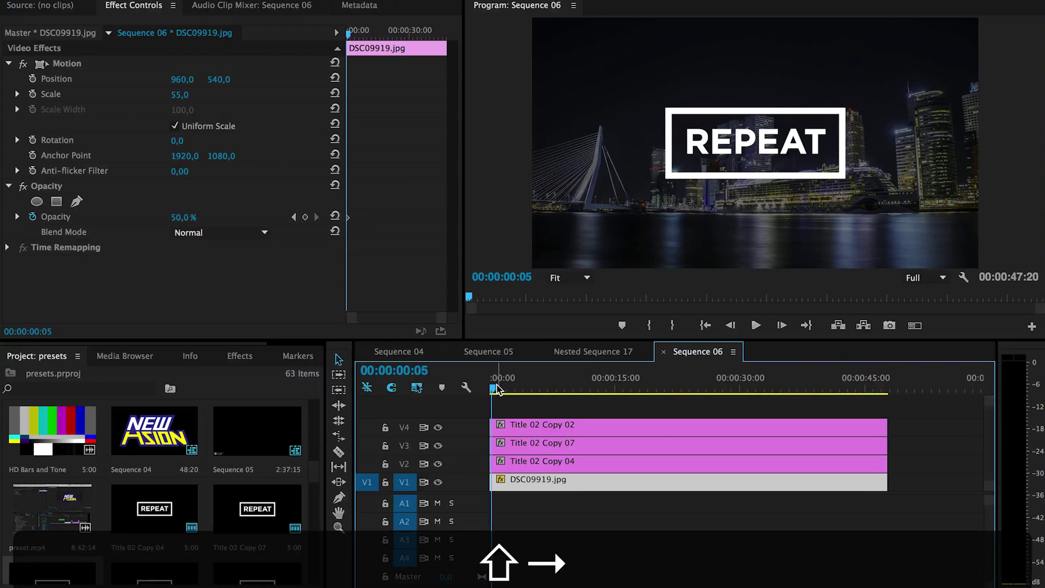
Select the three REPEAT title clips and move them to start at 00:00:00:10
scroll(636, 423, "up", 5)
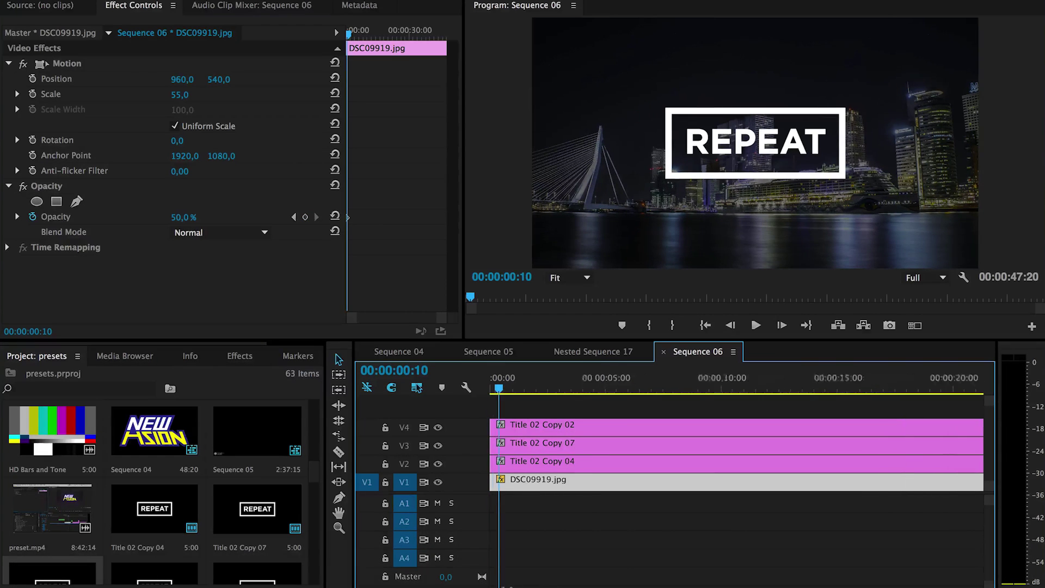
left_click_drag(593, 409, 620, 470)
left_click_drag(603, 431, 643, 429)
Play the opening from the start to check where the titles first appear
key("Home")
mouse_move(492, 381)
left_mouse_down()
mouse_move(582, 379)
mouse_move(500, 379)
left_mouse_up()
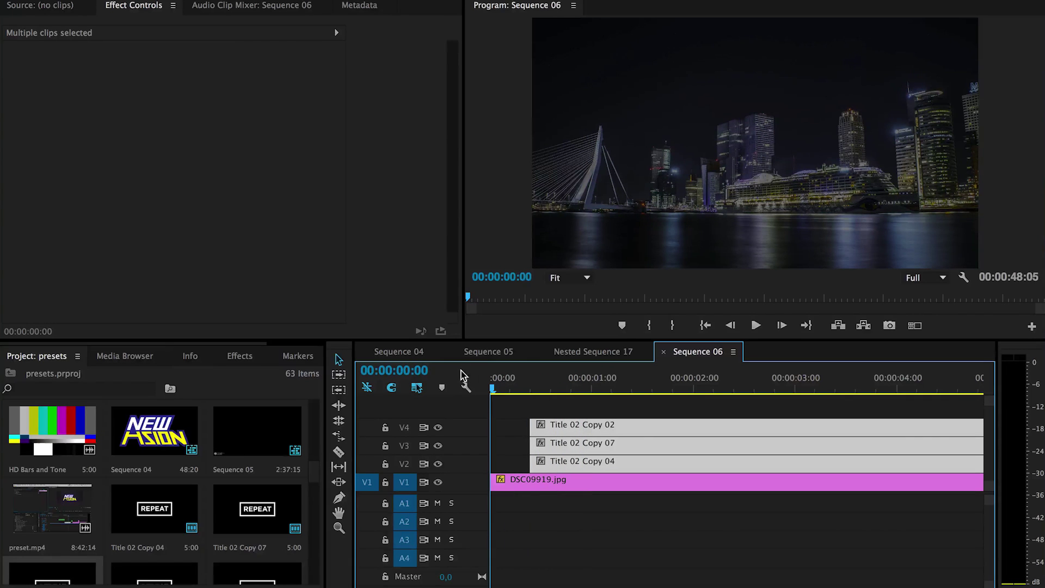
key("space")
key("space")
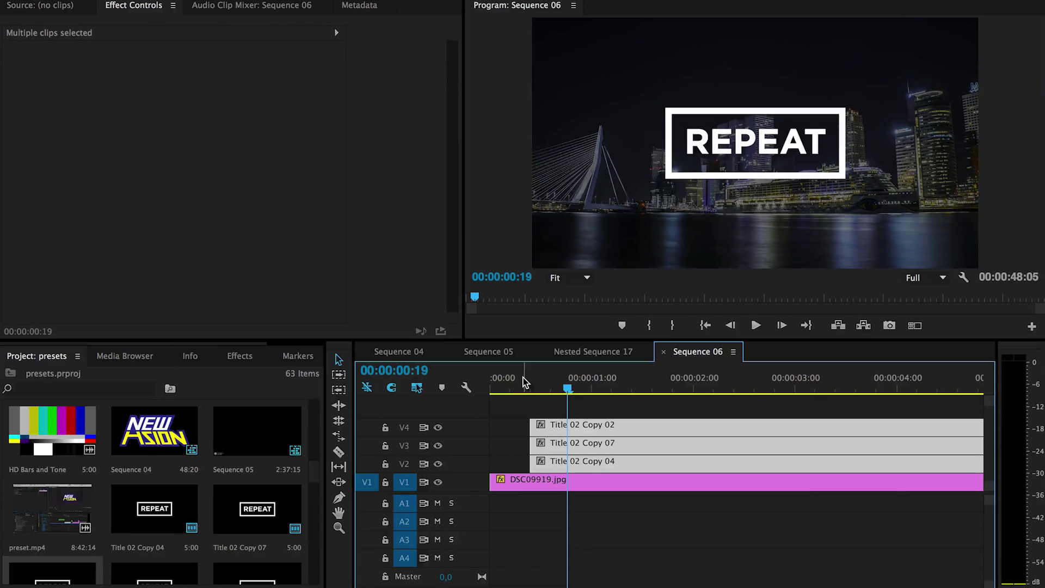
mouse_move(525, 370)
left_mouse_down()
mouse_move(509, 371)
mouse_move(534, 368)
left_mouse_up()
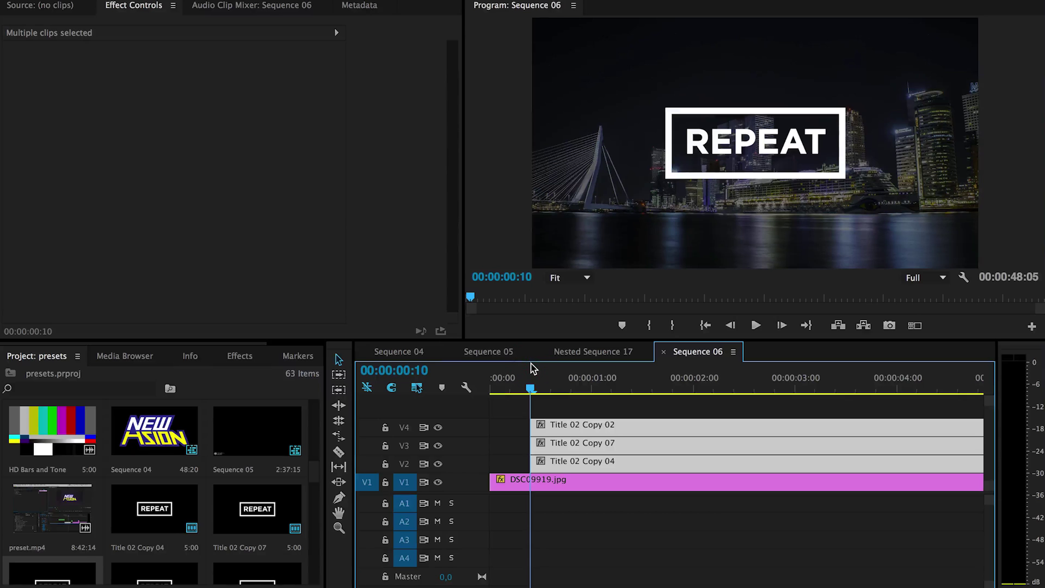
Delay Title 02 Copy 07 on V3 by a few frames
left_click(578, 517)
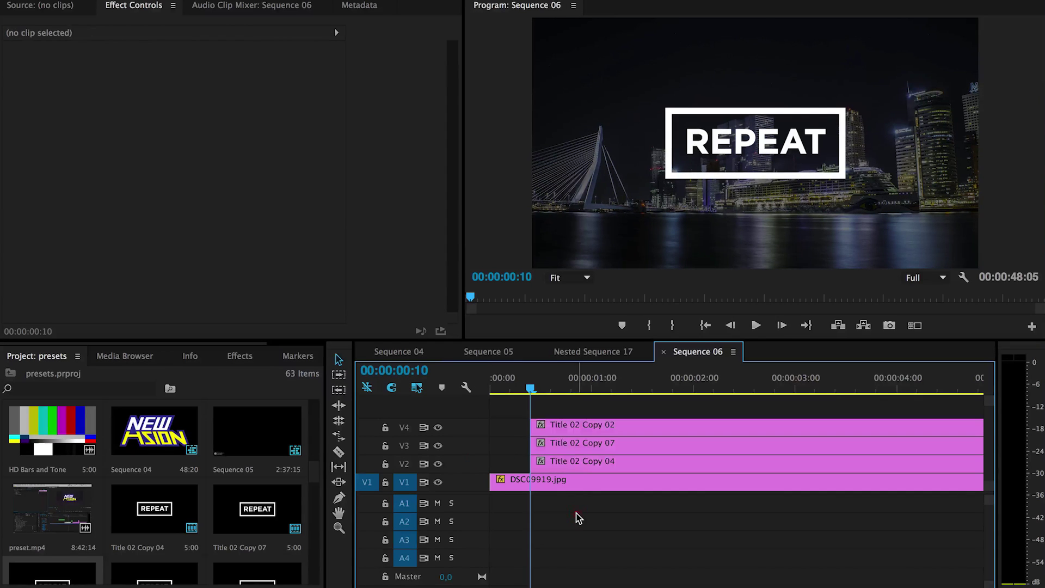
left_click(576, 449)
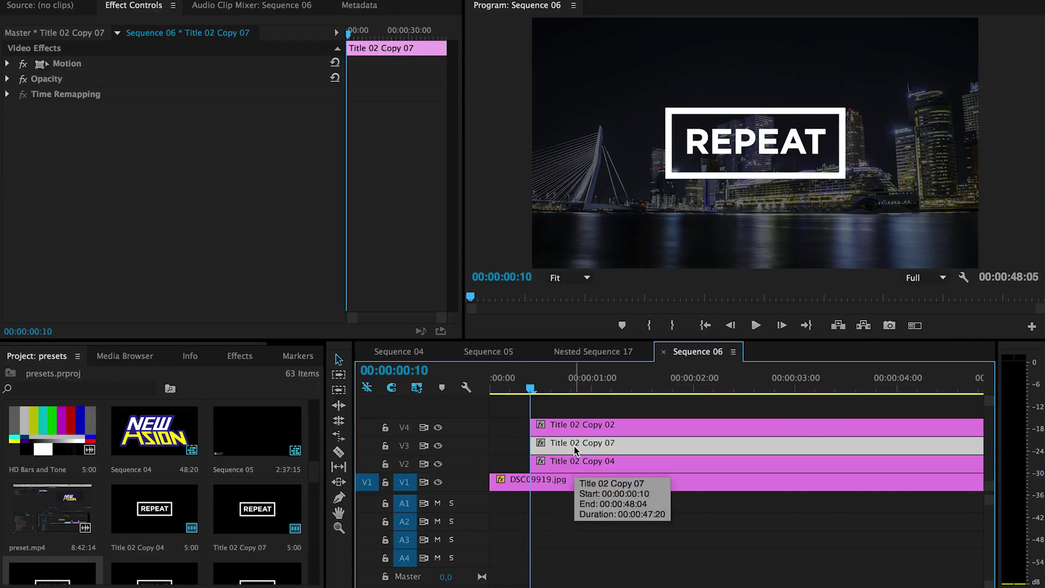
key("Right")
key("Right")
key("Right")
left_click_drag(576, 450, 605, 447)
Delay Title 02 Copy 04 to start at 00:00:00:16 and move the playhead to 00:00:01:06
left_click(595, 467)
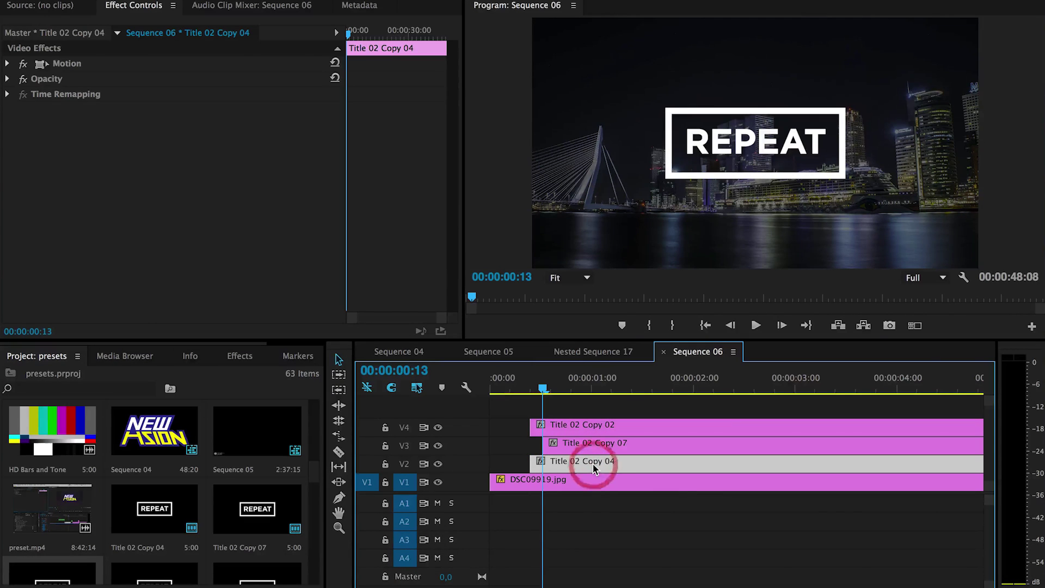
key("Right")
key("Right")
key("Right")
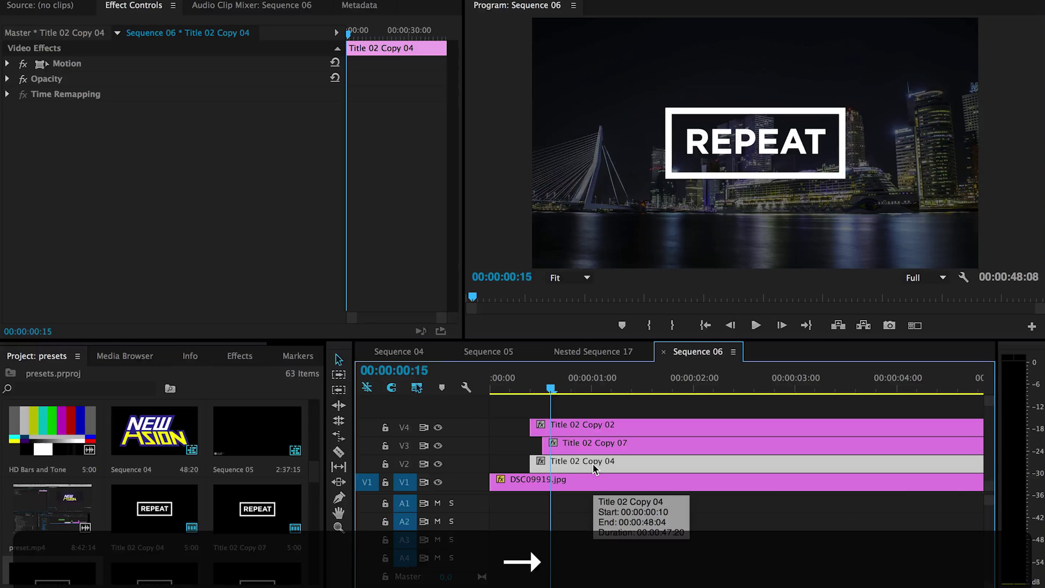
left_click_drag(594, 469, 620, 469)
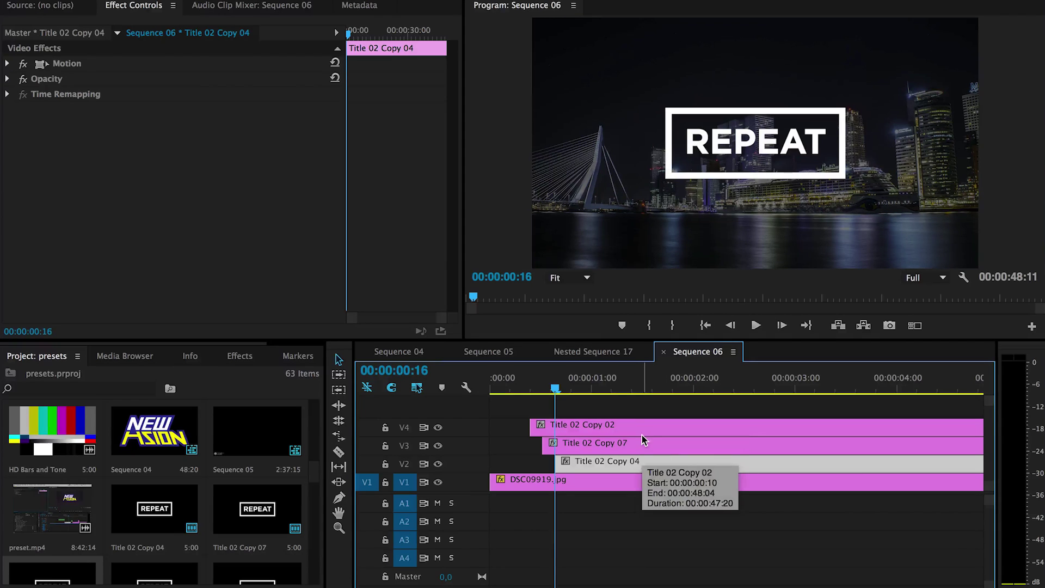
mouse_move(640, 460)
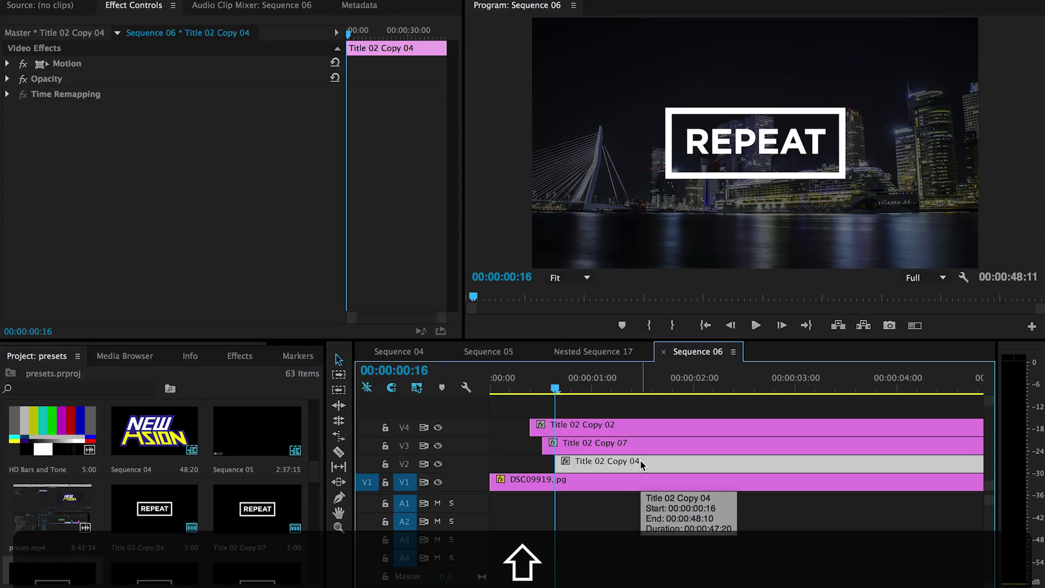
key("shift+Right")
key("shift+Right")
key("shift+Right")
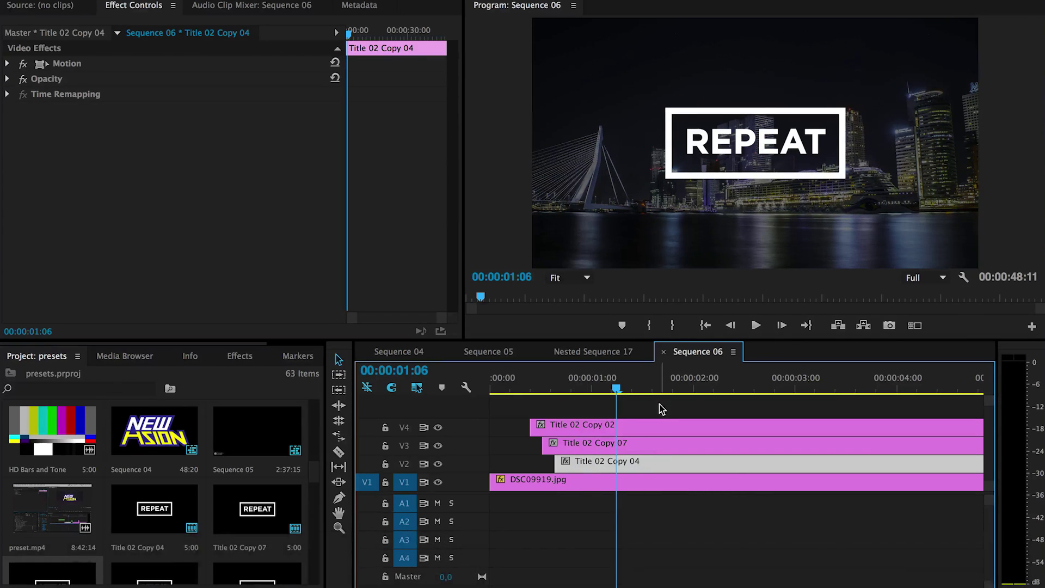
Cut the title clips at 00:00:01:06 and delete the right-hand V4 and V3 pieces
left_click_drag(659, 410, 669, 459)
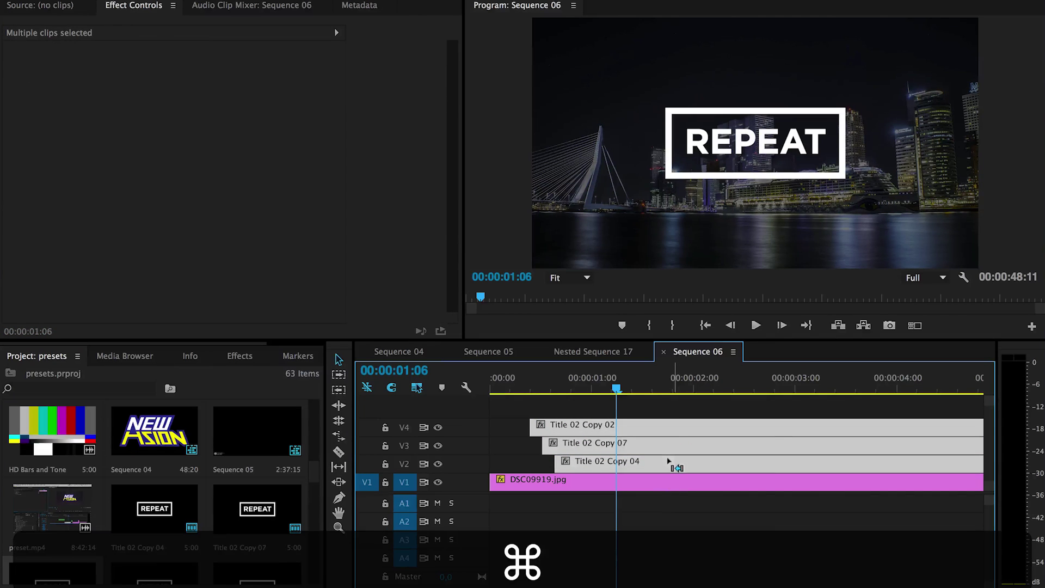
key("super+k")
left_click_drag(659, 408, 696, 448)
key("backslash")
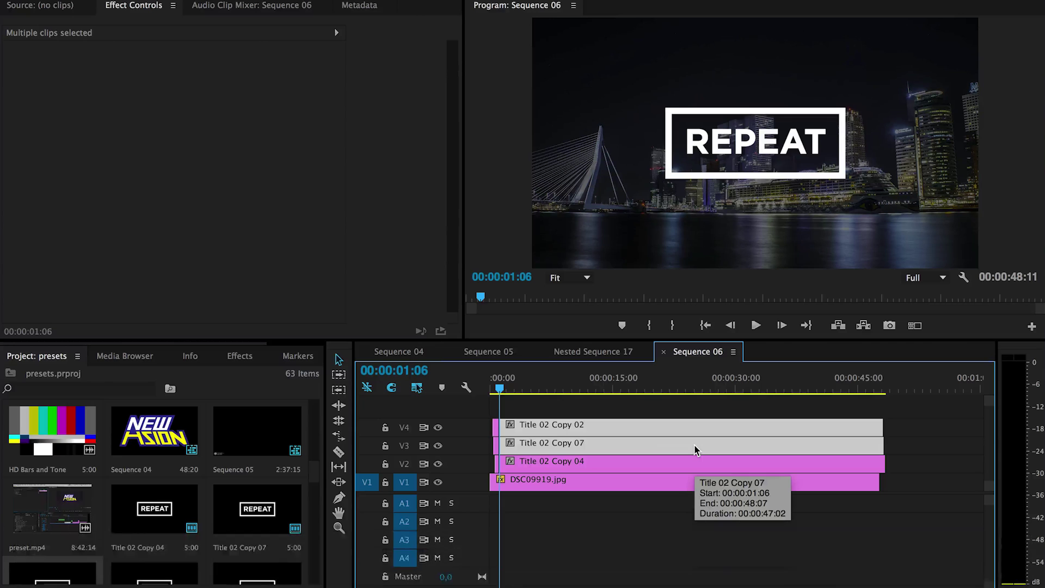
key("BackSpace")
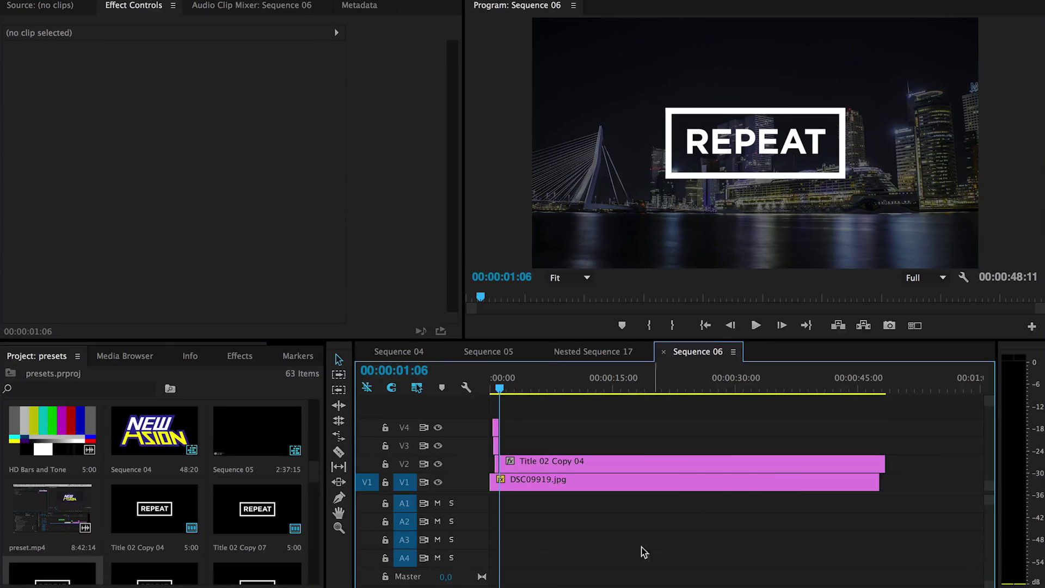
Review the trimmed titles across the opening, ending with the playhead at 00:00:00:18
scroll(632, 420, "up", 8)
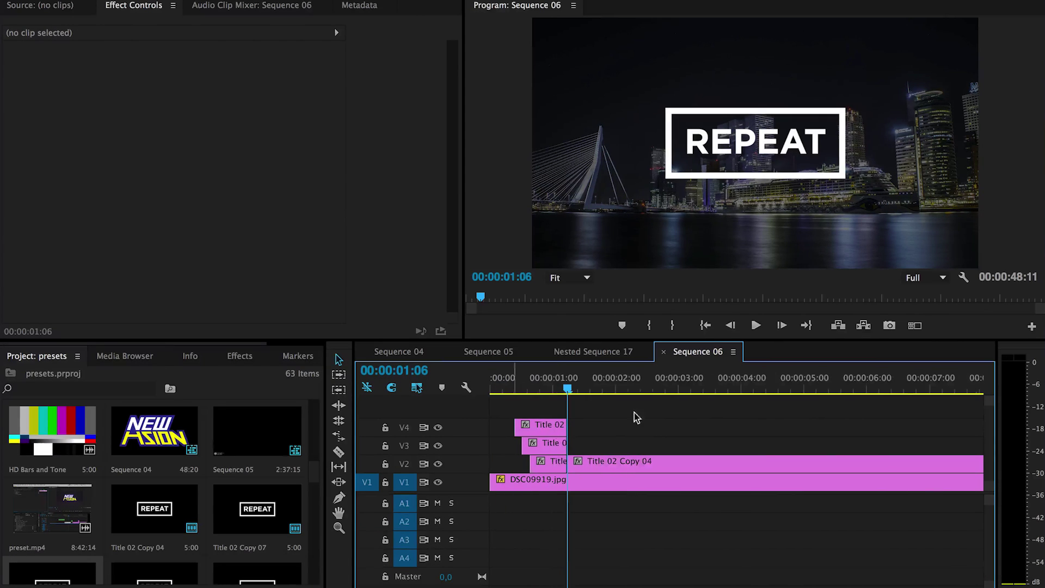
left_click(571, 387)
left_click_drag(572, 387, 611, 384)
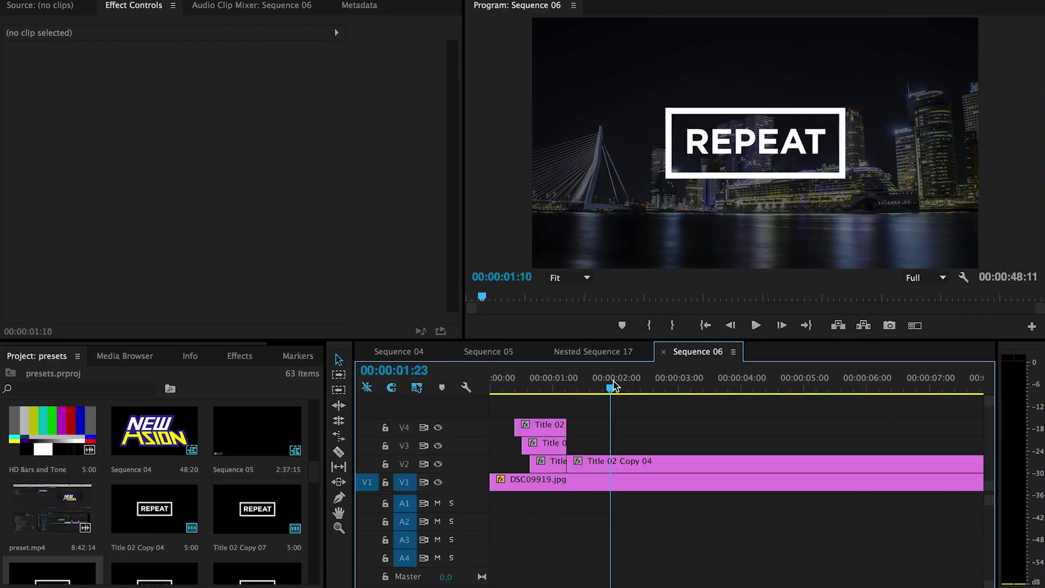
key("equal")
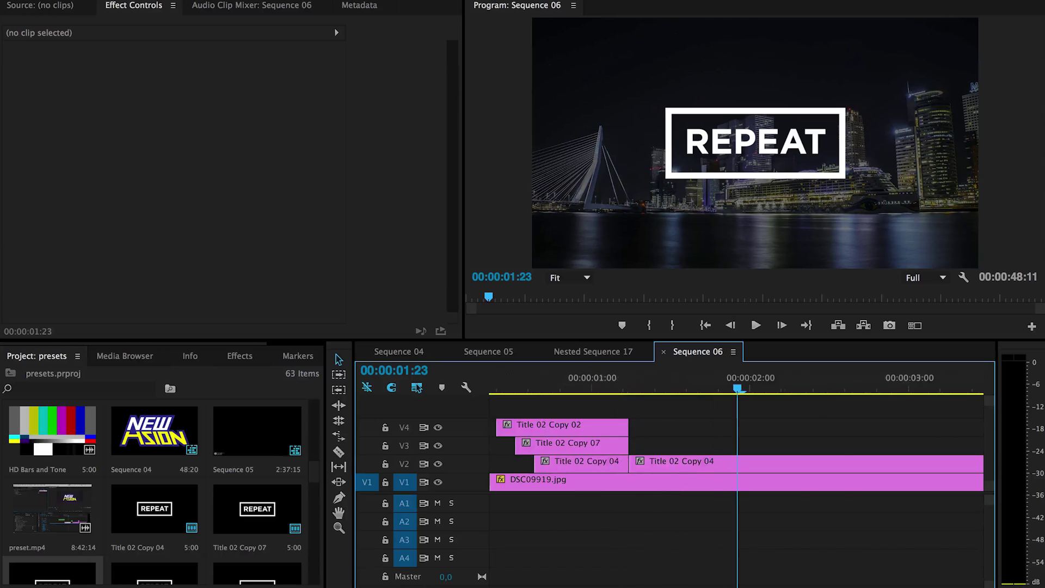
scroll(553, 528, "left", 2)
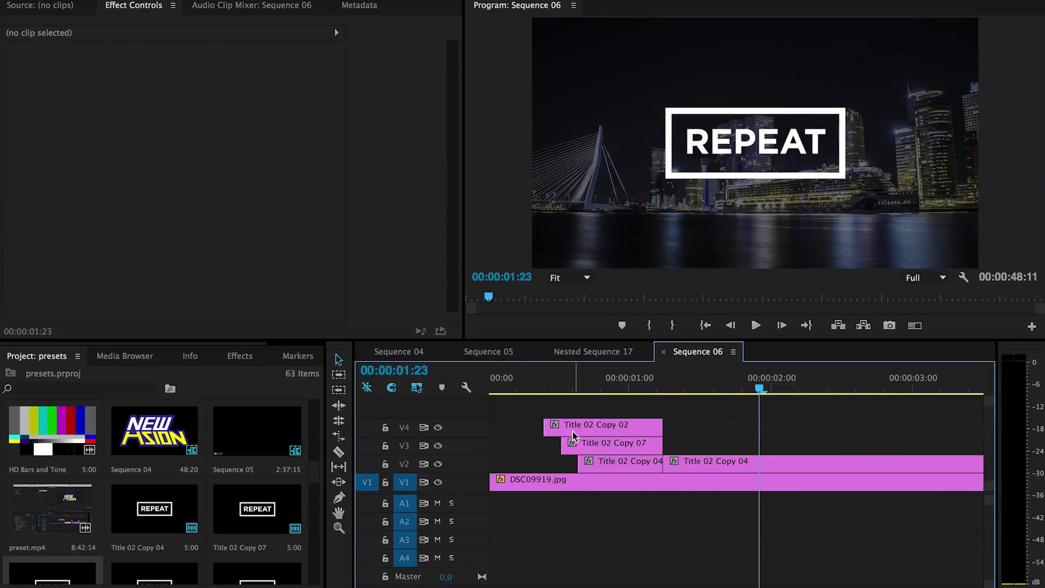
left_click_drag(572, 384, 591, 383)
Apply Top_21_frames, Middle_18_frames and Bottom_15_frames to the title clips on V4, V3 and V2
left_click(253, 355)
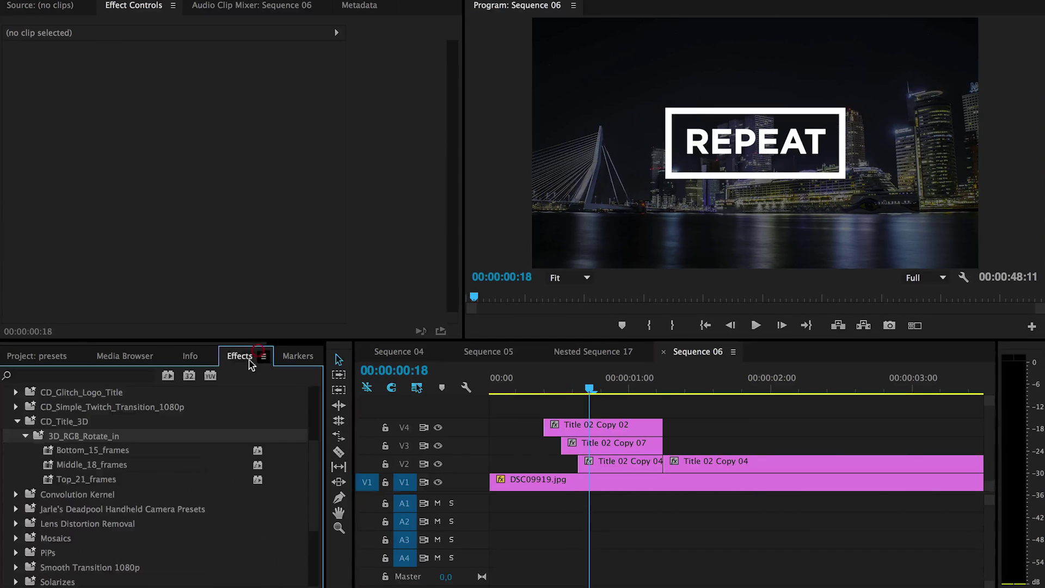
left_click_drag(76, 479, 554, 424)
left_click_drag(95, 464, 581, 443)
left_click_drag(69, 450, 593, 463)
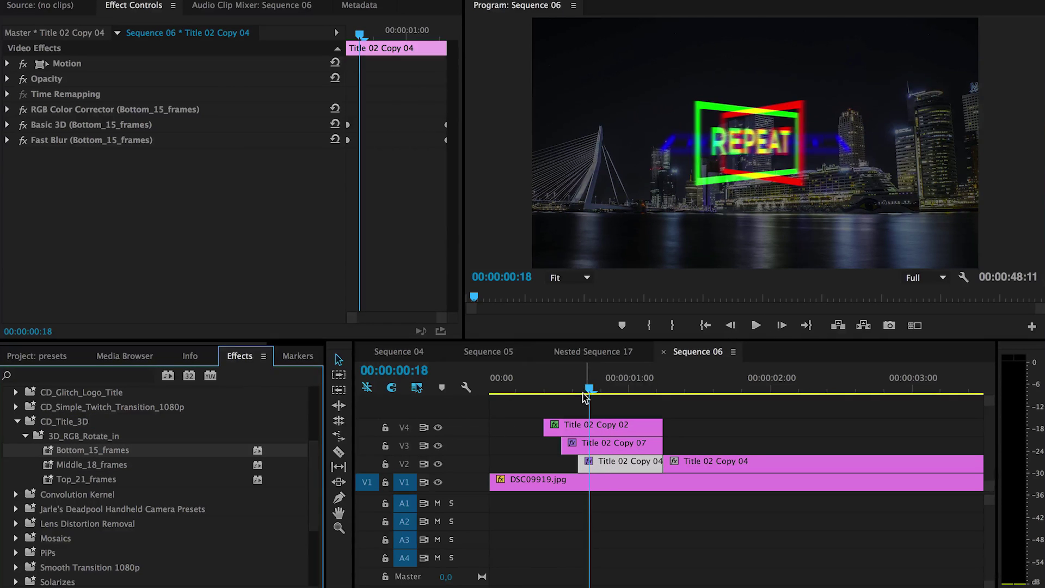
Play the rotate-in animation from near the start and select Title 02 Copy 02
left_click_drag(587, 383, 337, 362)
key("space")
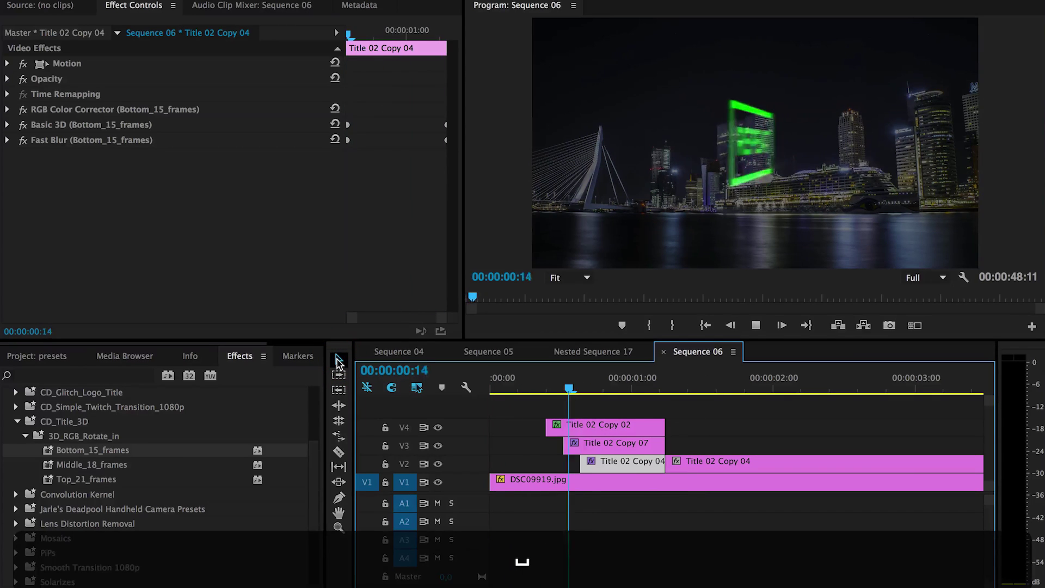
left_click(604, 427)
left_click(497, 375)
left_click_drag(496, 375, 695, 336)
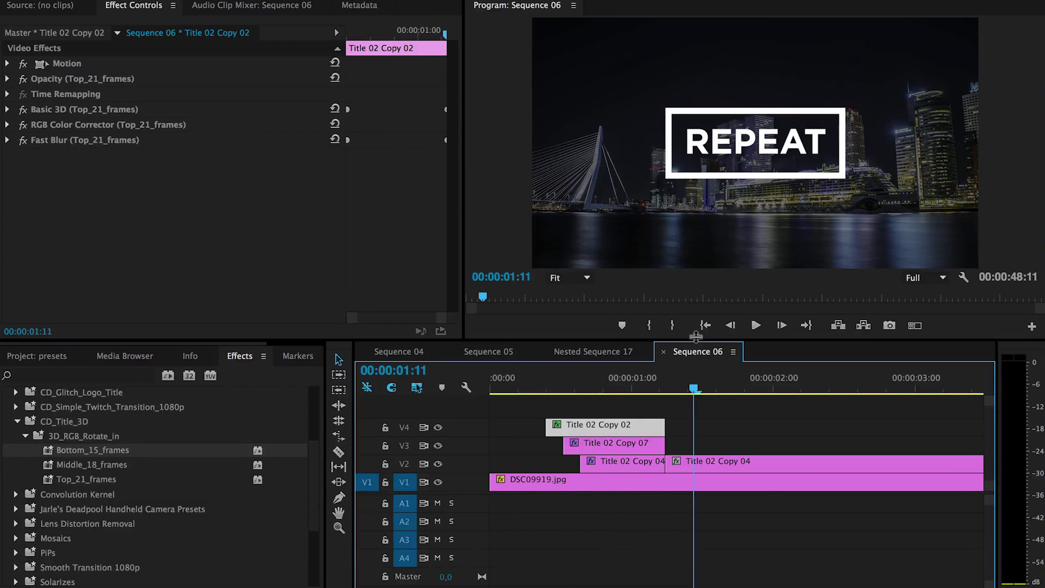